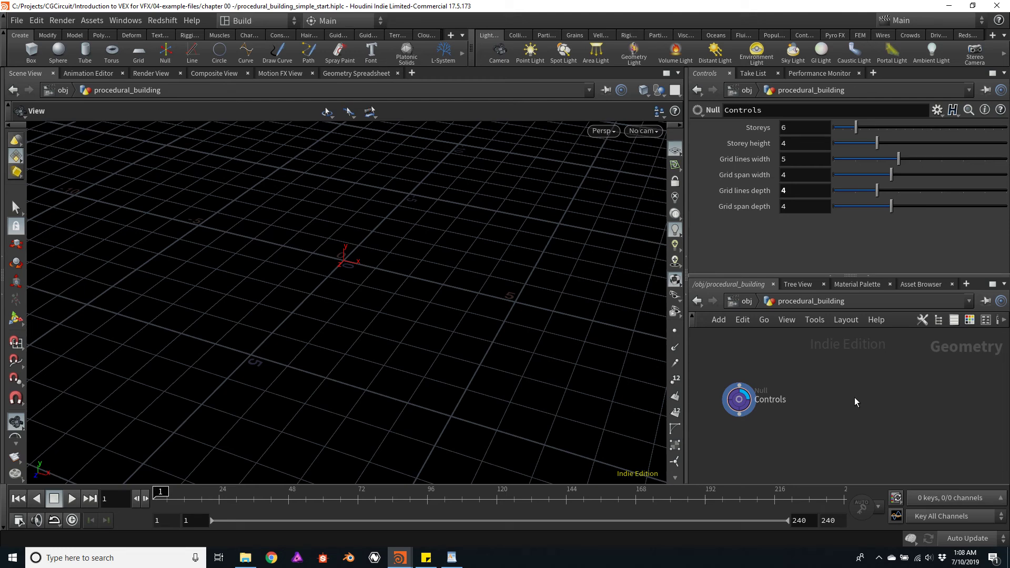
Step: Search the Tab menu for 'grid' and pick the Grid node
key("Tab")
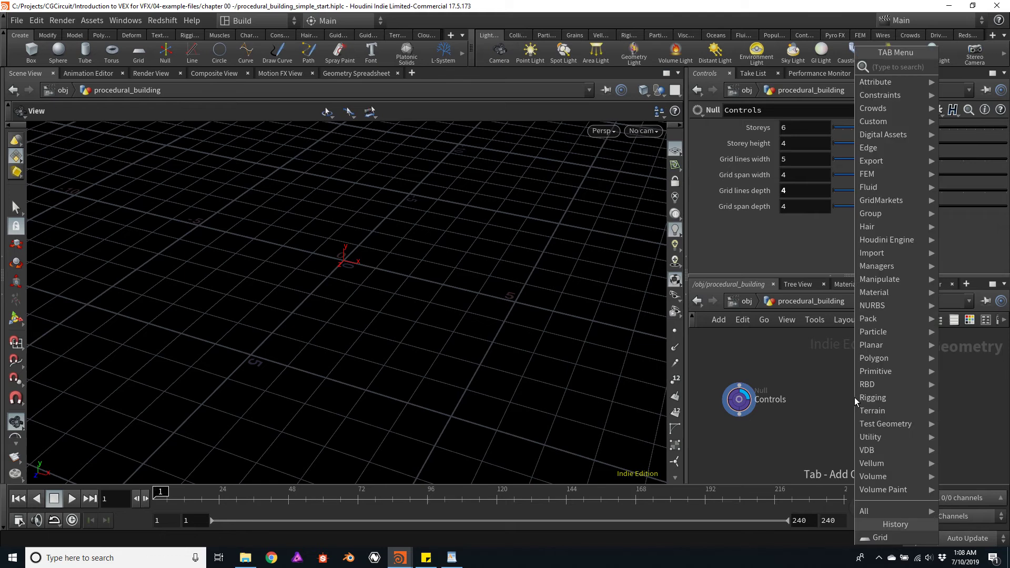
type("grid")
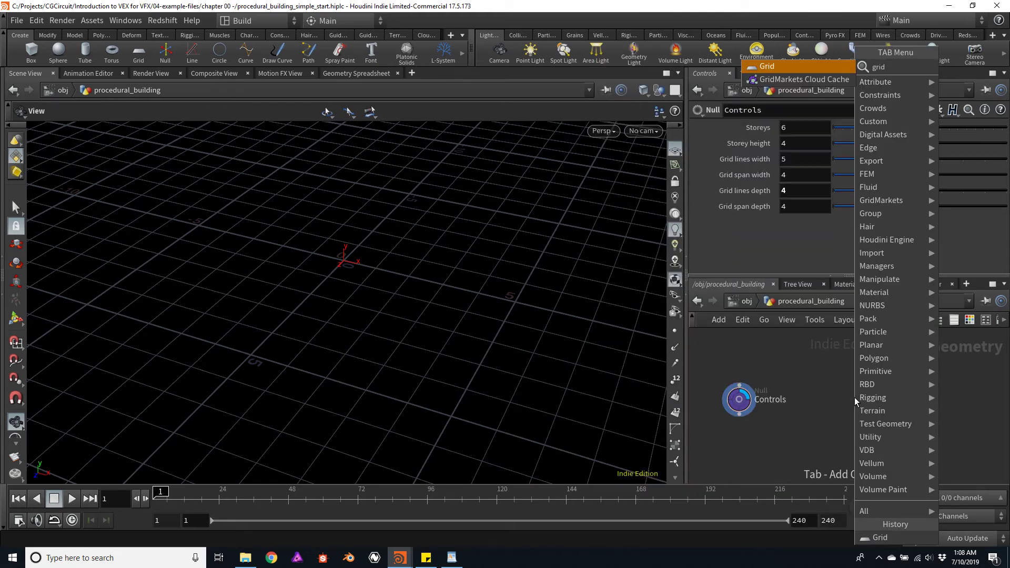
key("Return")
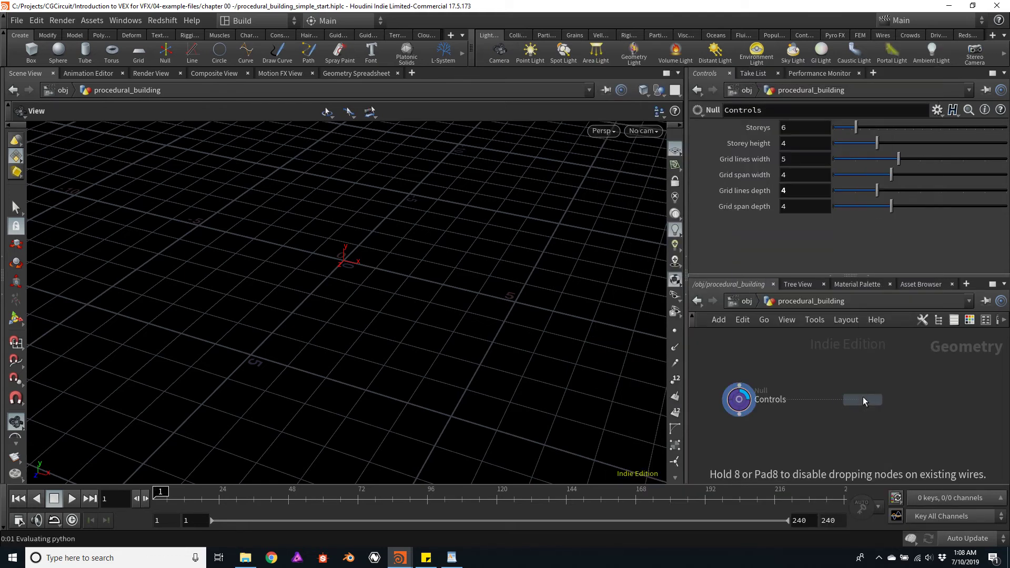
Step: Place grid1 beside the Controls null and compare the two nodes' parameters
left_click(863, 398)
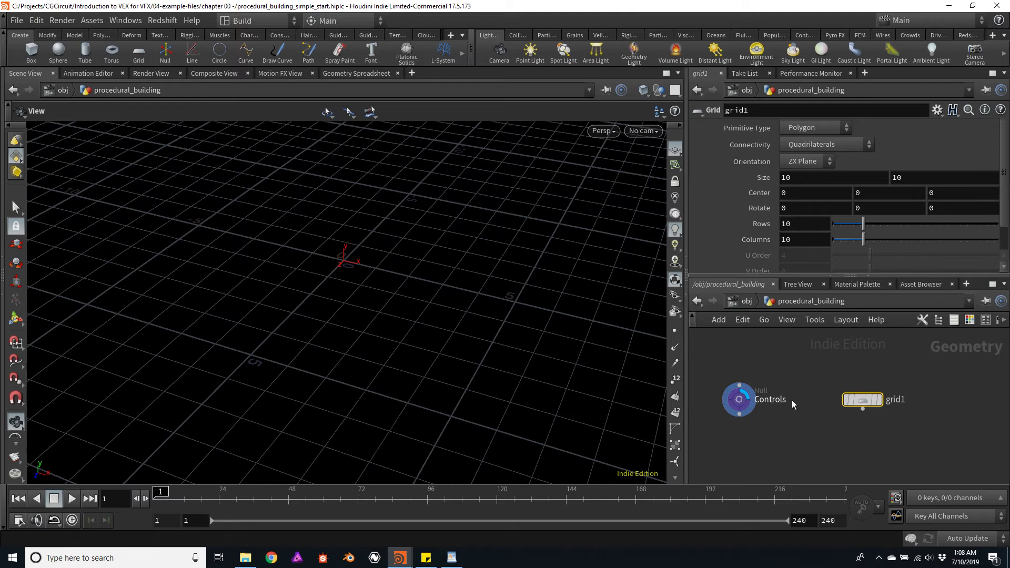
left_click(740, 401)
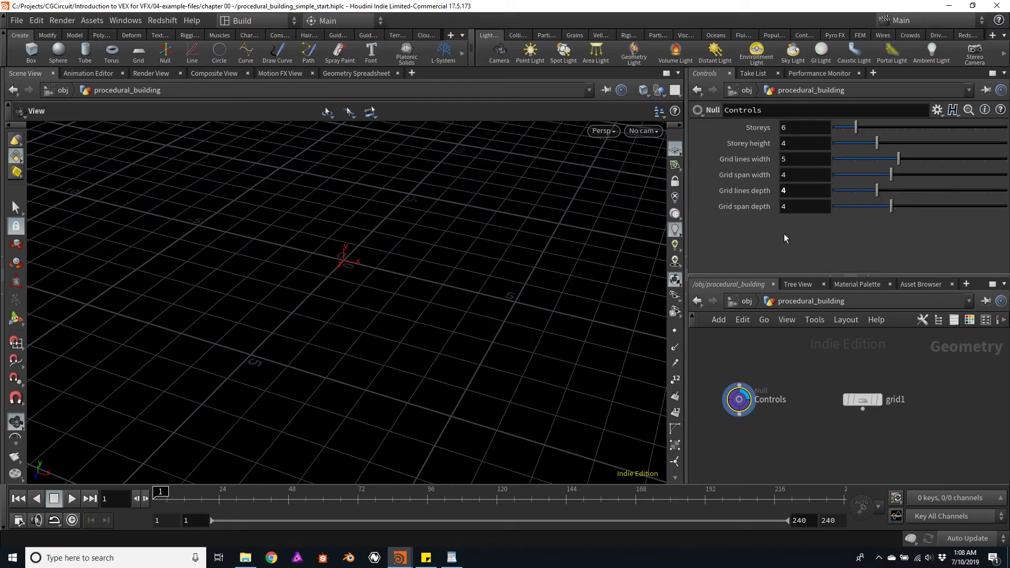
mouse_move(864, 401)
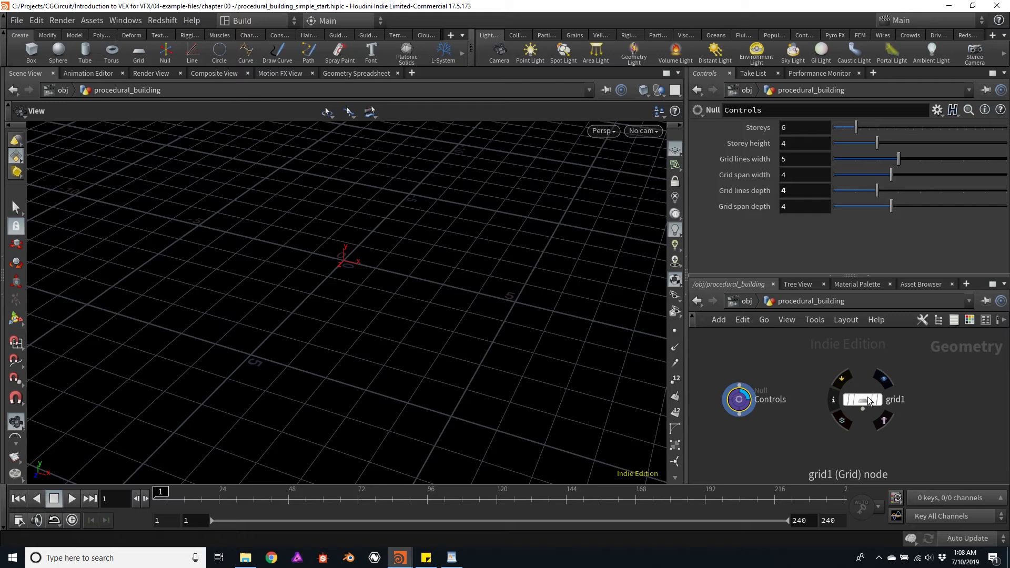
left_click(864, 403)
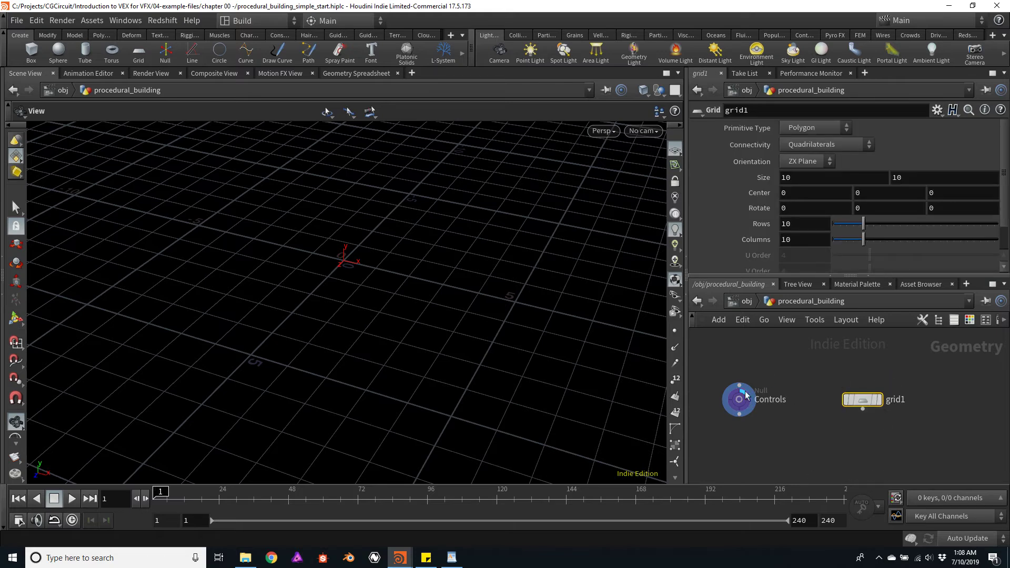
mouse_move(739, 406)
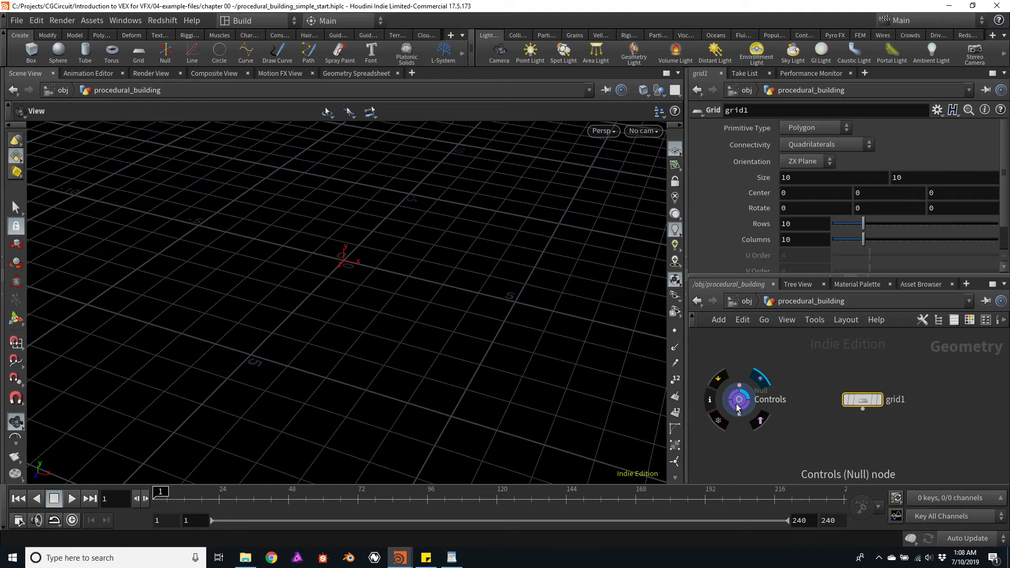
Step: Colour the grid1 node dark purple from the node colour palette
key("c")
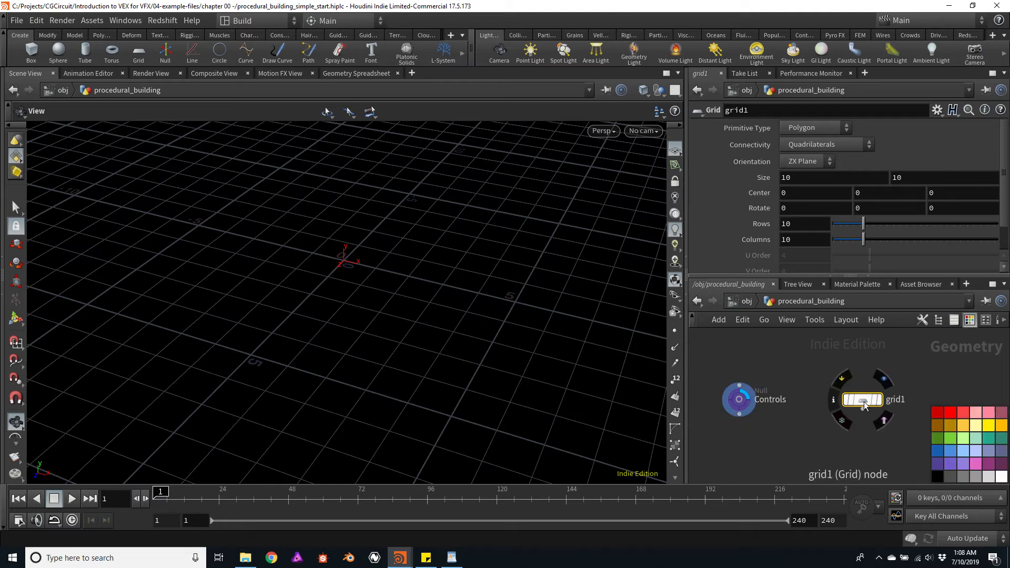
left_click(938, 464)
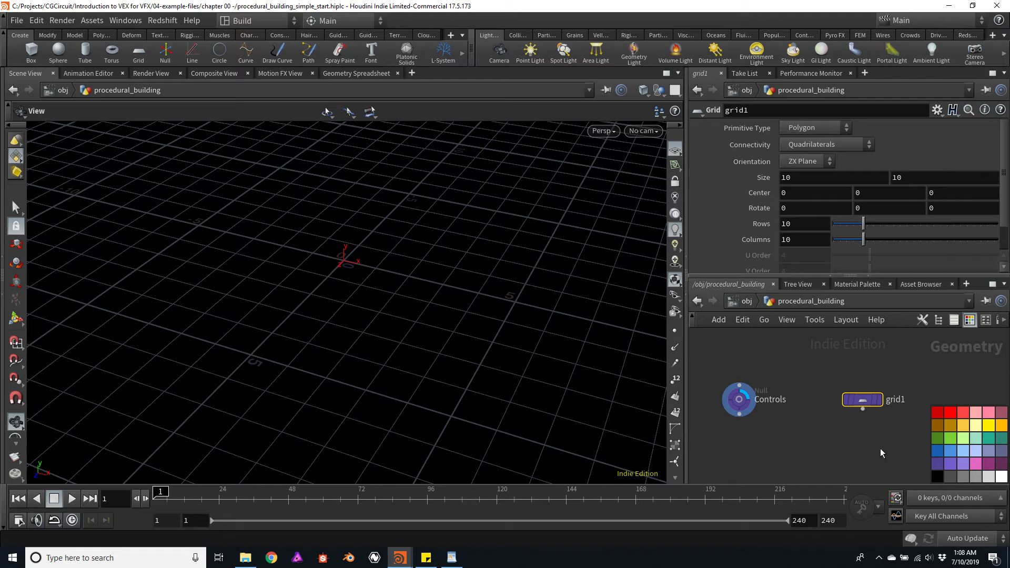
mouse_move(876, 412)
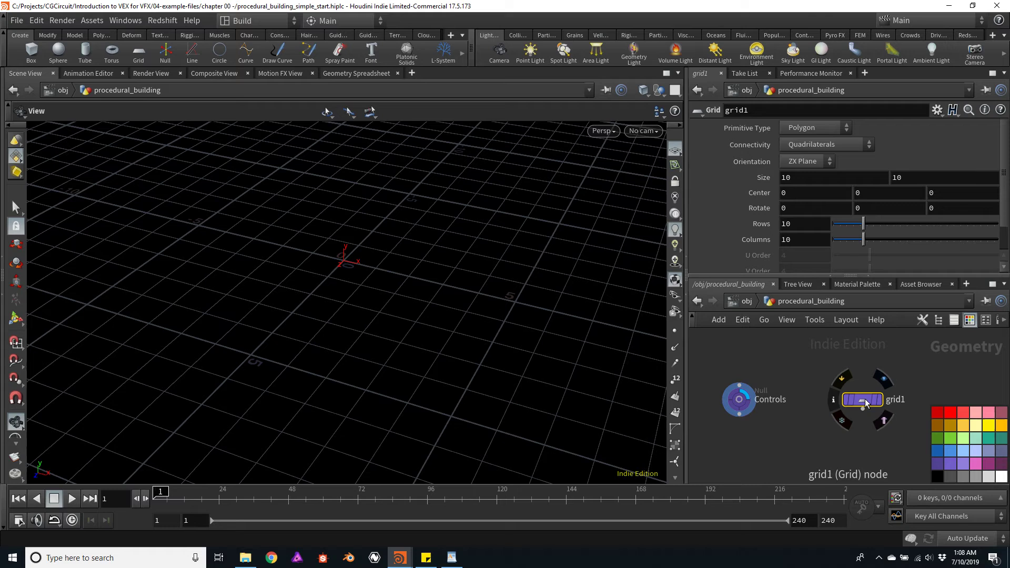
key("c")
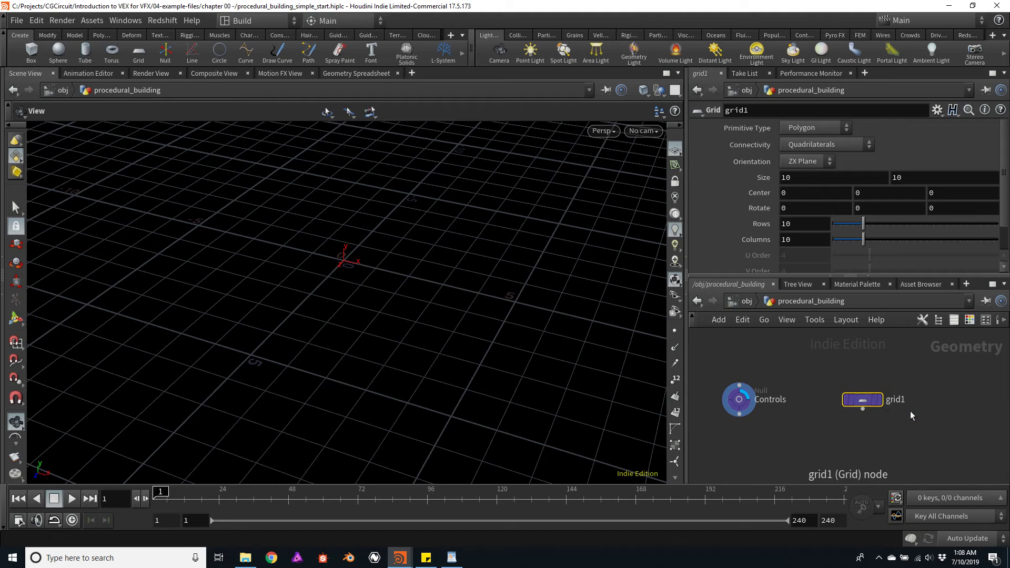
key("c")
key("c")
Step: Move grid1 right, display it in the viewport, and leave its Columns at 7
left_click_drag(865, 405, 894, 405)
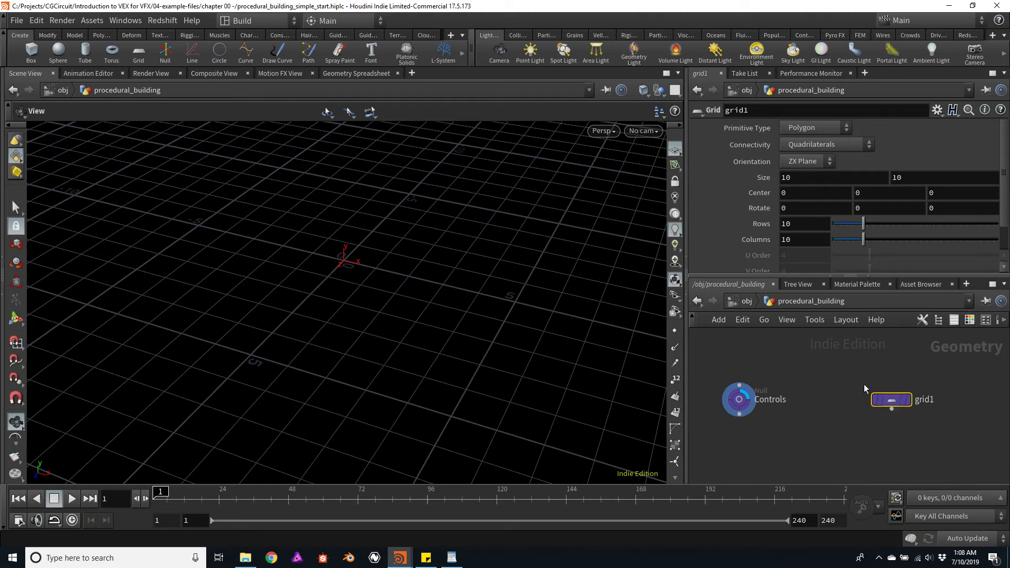
left_click_drag(864, 240, 870, 240)
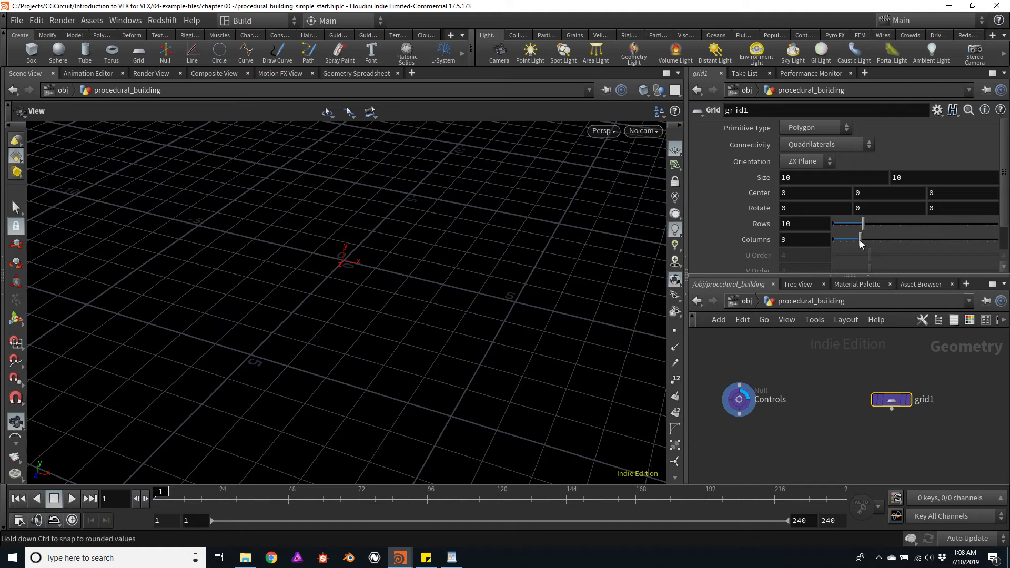
left_click(907, 400)
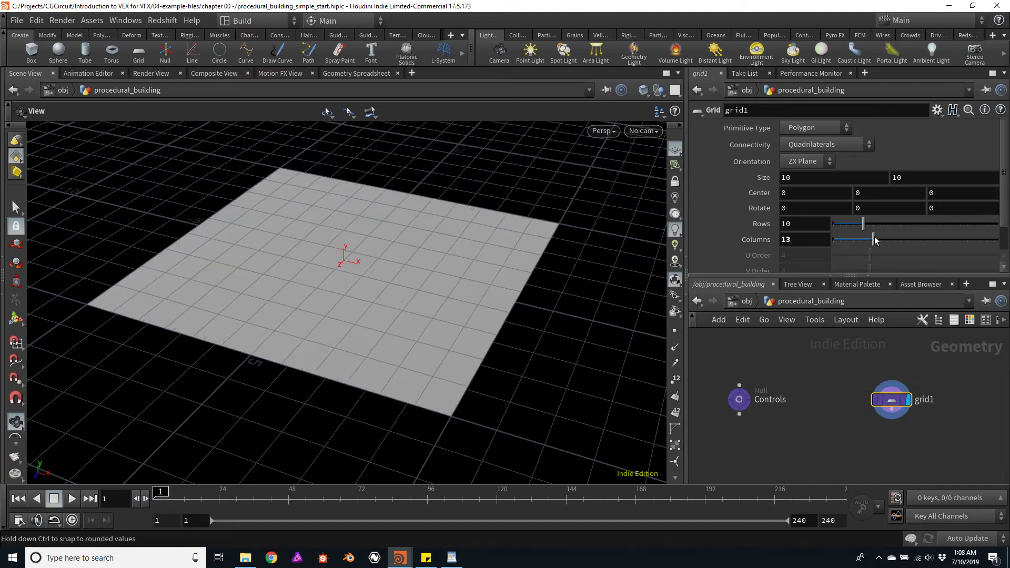
left_click_drag(872, 242, 853, 241)
left_click_drag(593, 289, 534, 314)
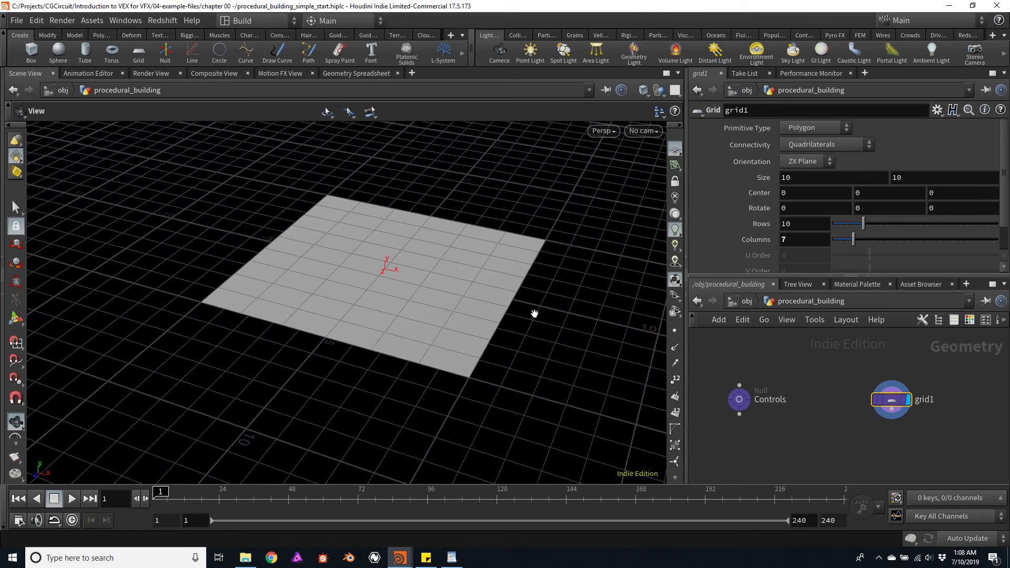
Step: Reference Controls' Grid lines width in grid1 Columns, then set Grid lines width to 4
mouse_move(739, 401)
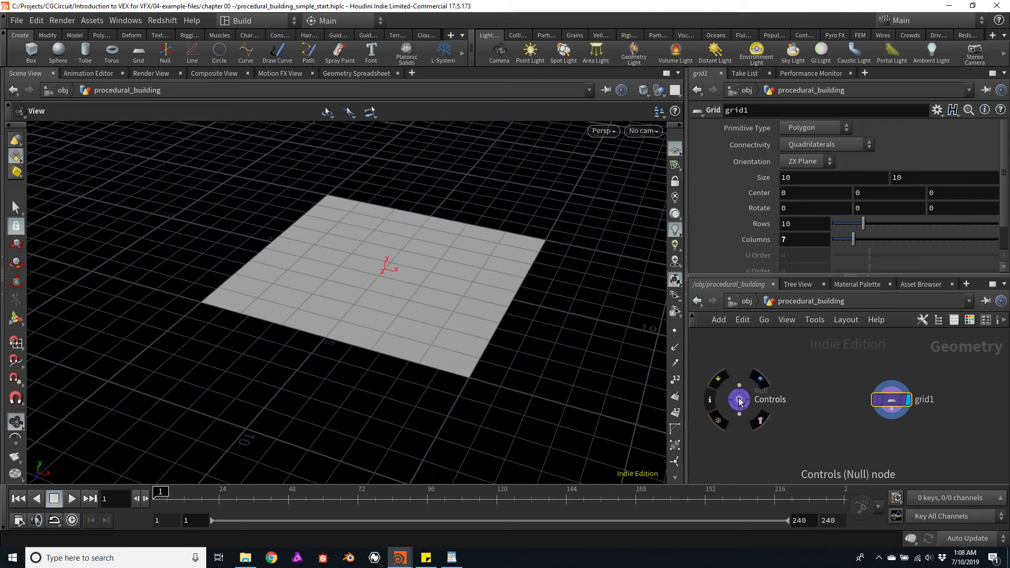
left_click(740, 401)
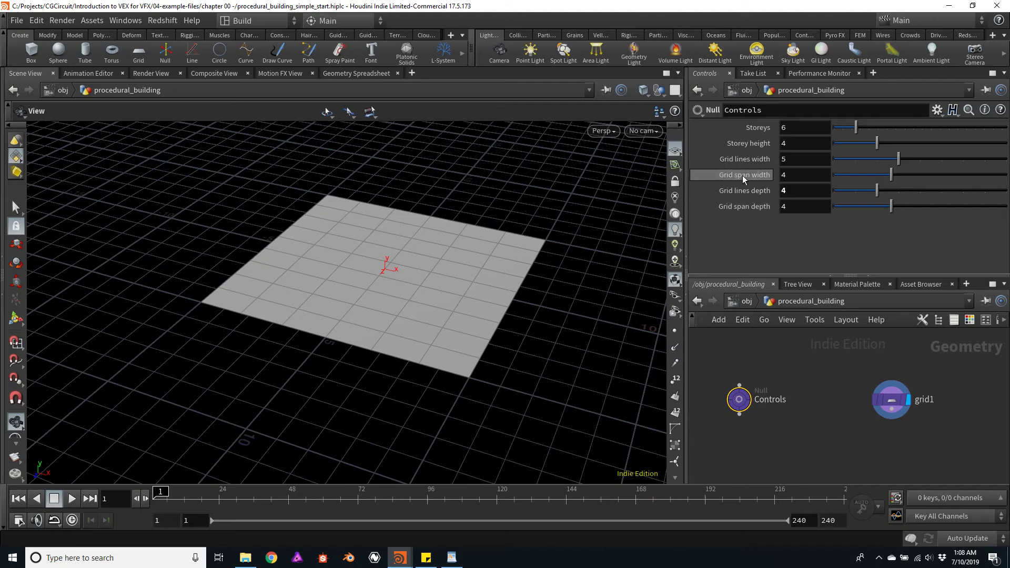
right_click(735, 158)
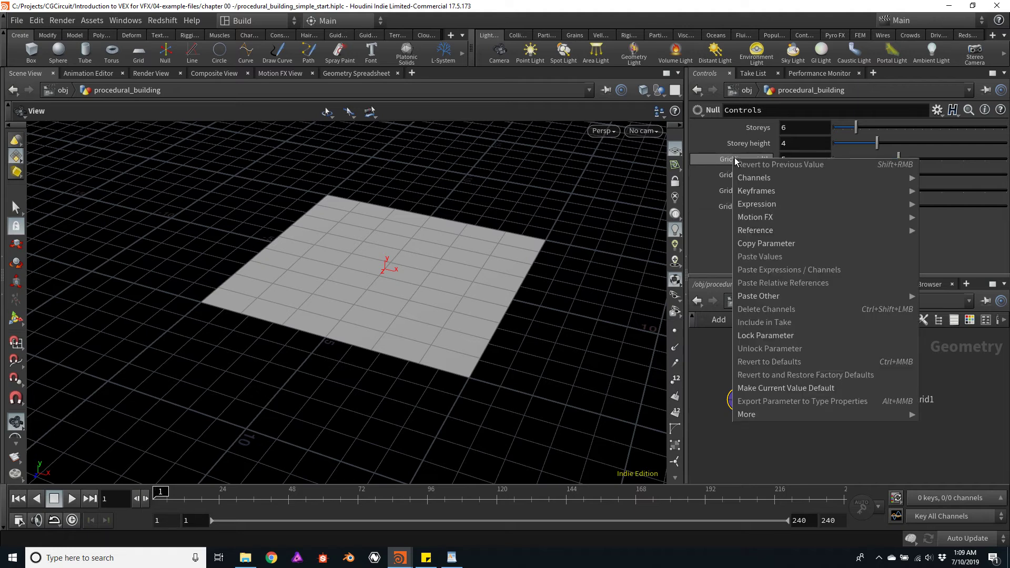
left_click(784, 243)
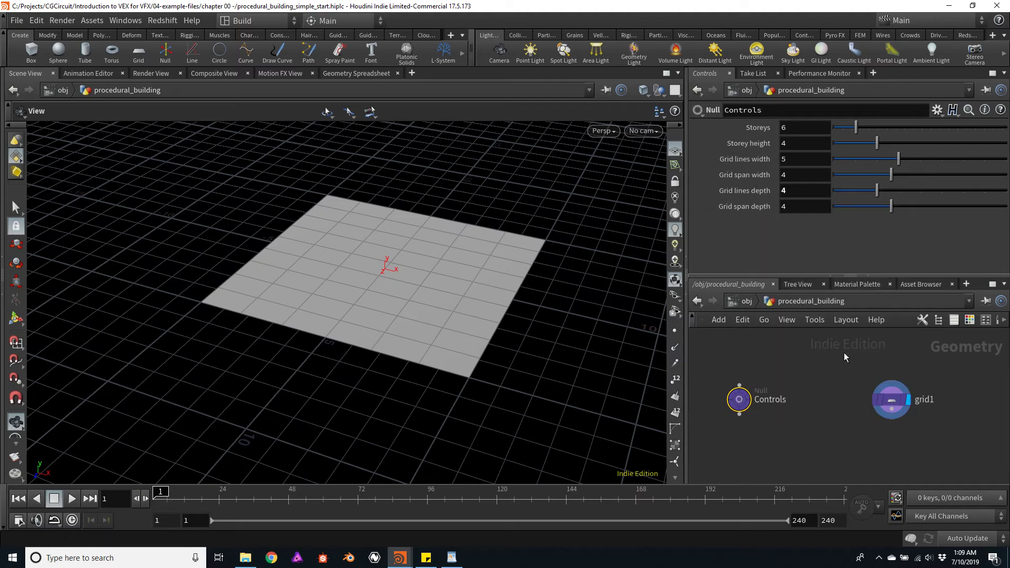
left_click(892, 402)
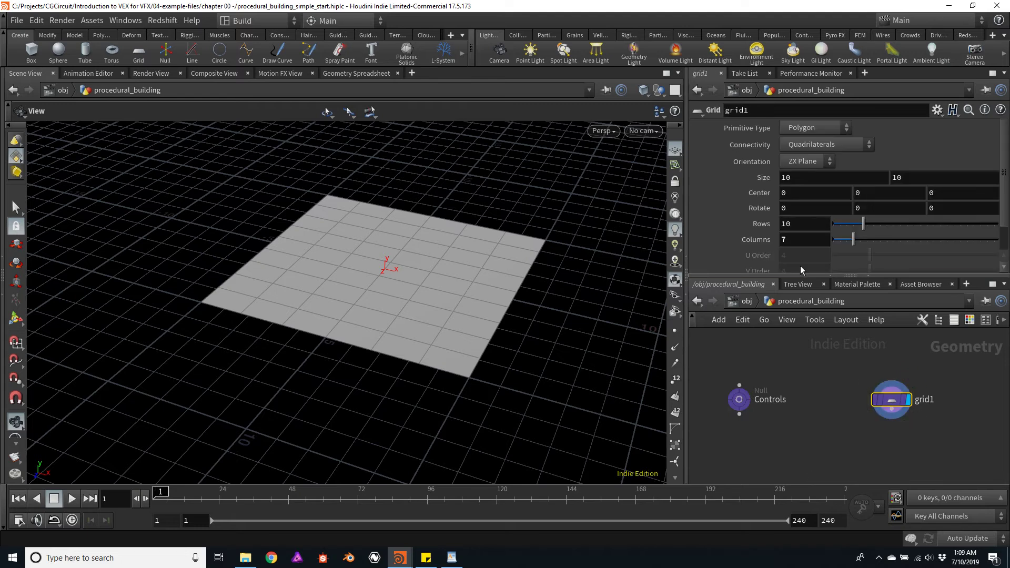
right_click(750, 239)
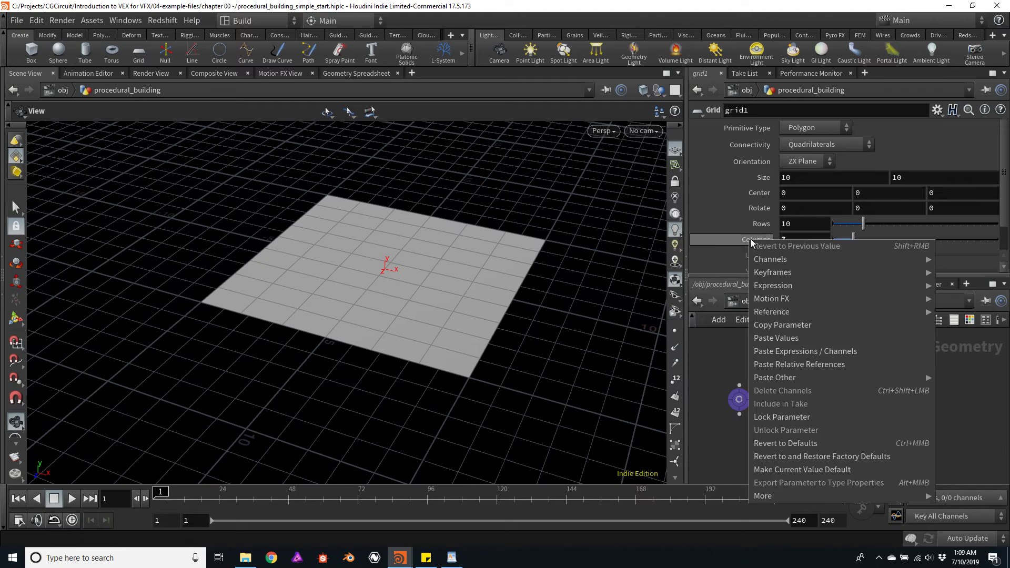
left_click(803, 364)
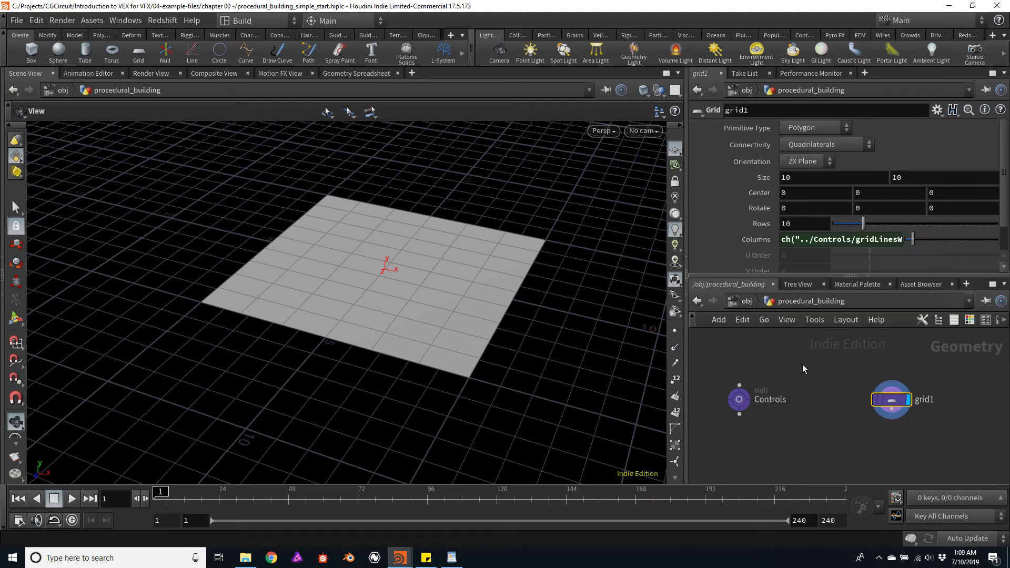
left_click(740, 401)
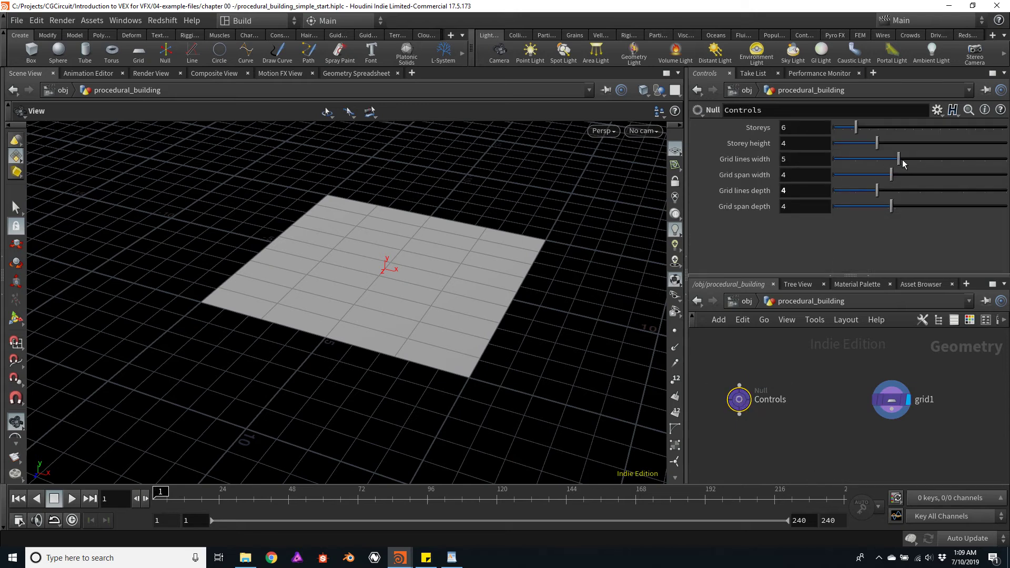
left_click_drag(900, 164, 874, 163)
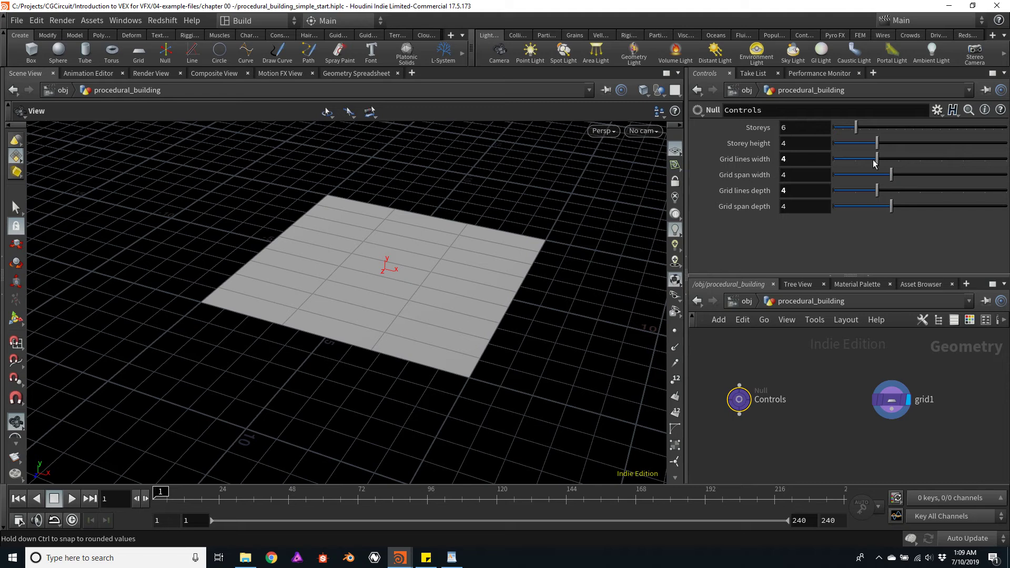
Step: Link grid1's Size X to the Controls Grid span width as a relative reference
right_click(747, 175)
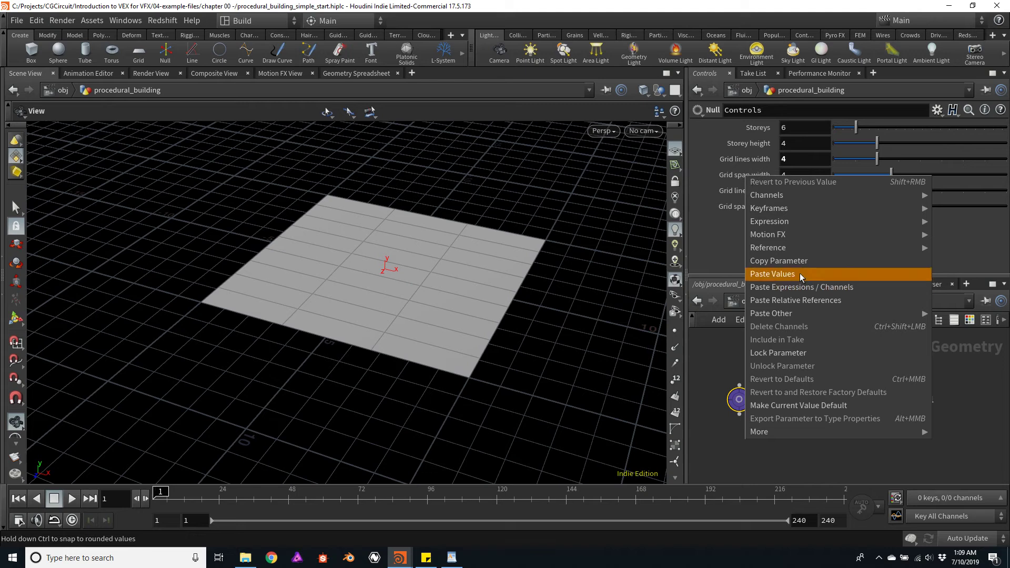
left_click(785, 260)
left_click(893, 403)
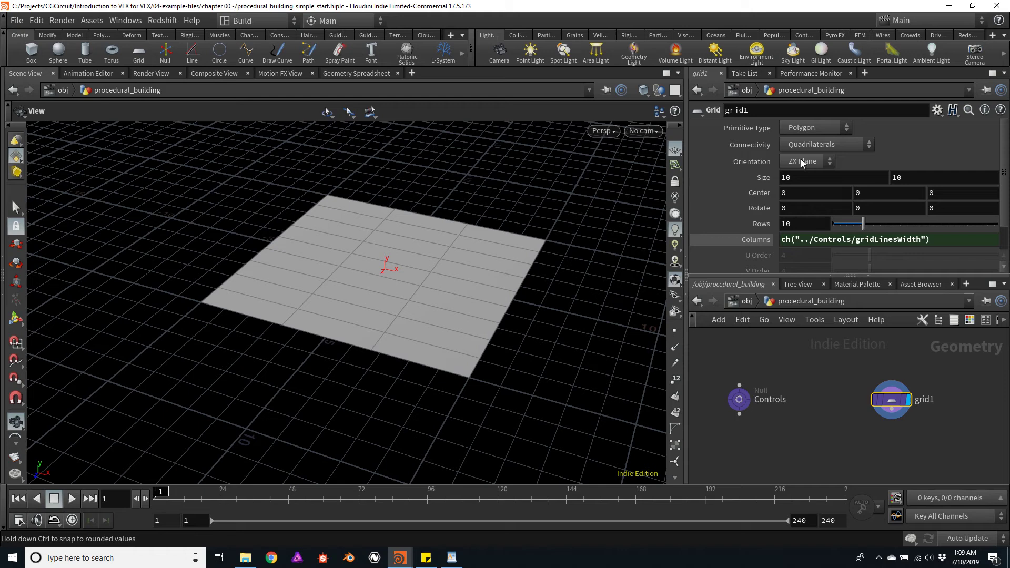
right_click(804, 181)
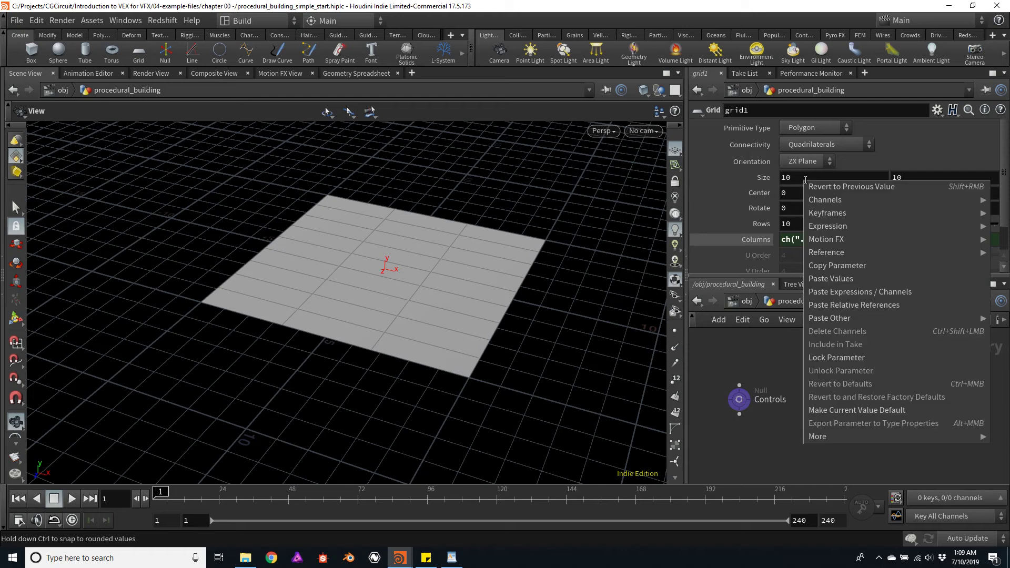
left_click(848, 305)
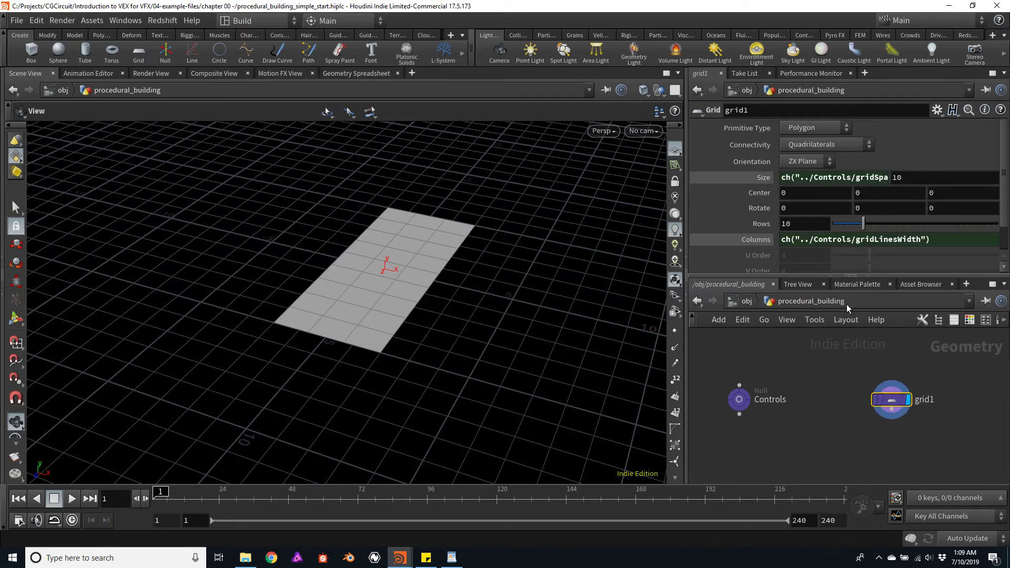
Step: Multiply Size X by ch("../Controls/gridLinesWidth") and view the widened grid
left_click(836, 180)
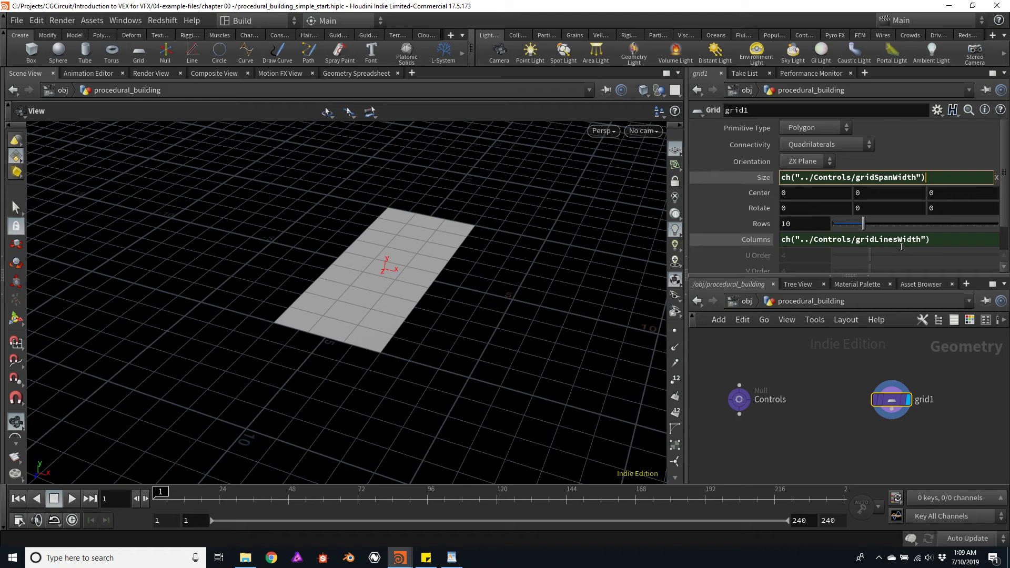
left_click_drag(935, 240, 775, 238)
key("ctrl+c")
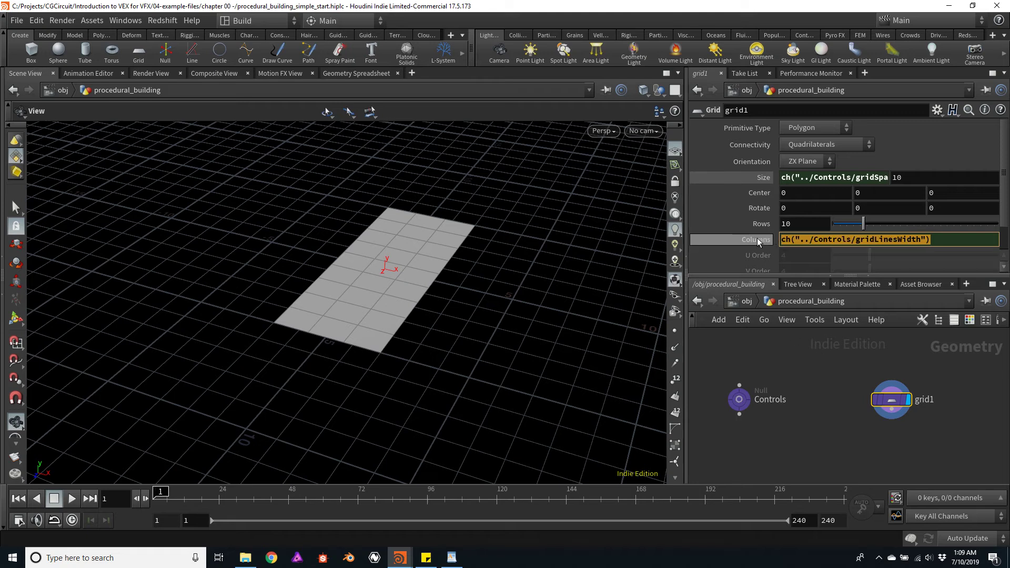
left_click(835, 180)
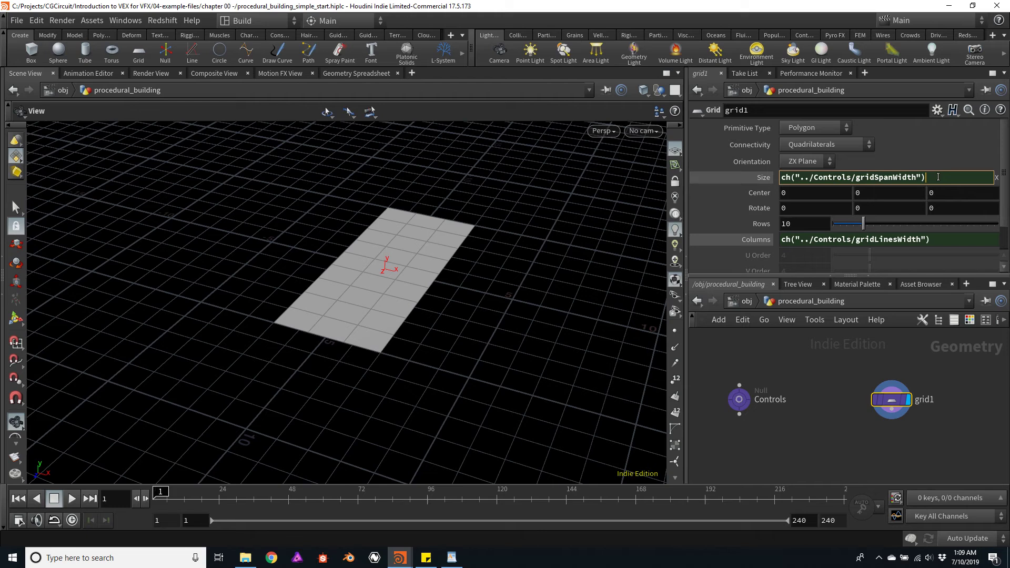
type("*")
key("ctrl+v")
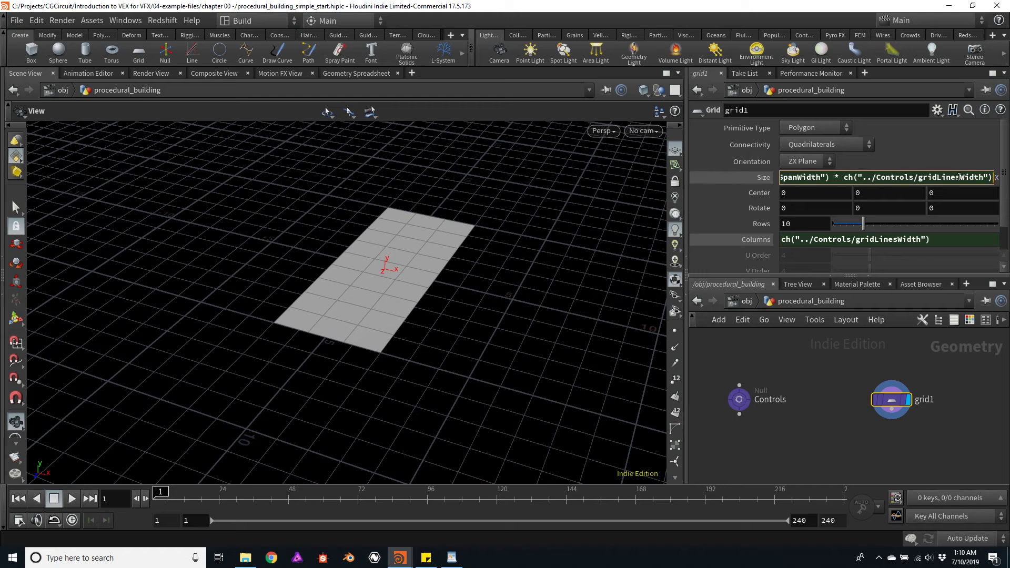
key("Return")
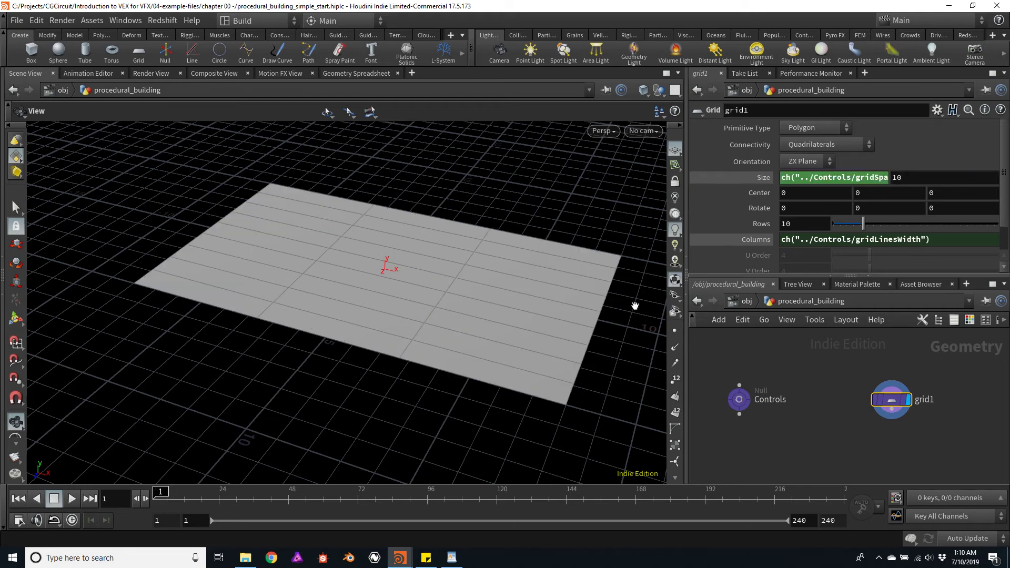
left_click_drag(591, 226, 472, 277)
scroll(475, 296, "down", 3)
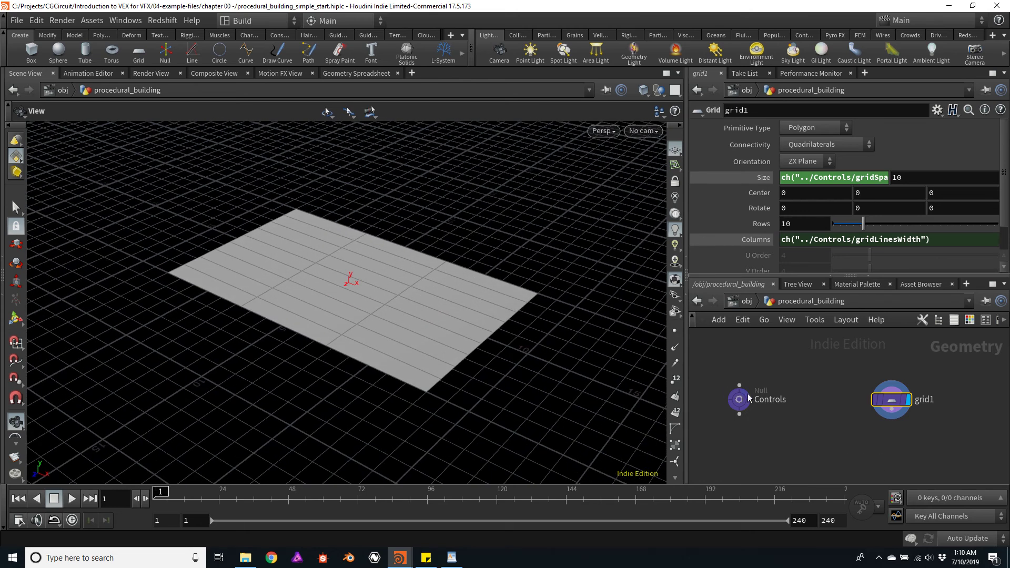
Step: On Controls, set Grid lines width to 5 and Grid span width to 3.96
left_click(740, 401)
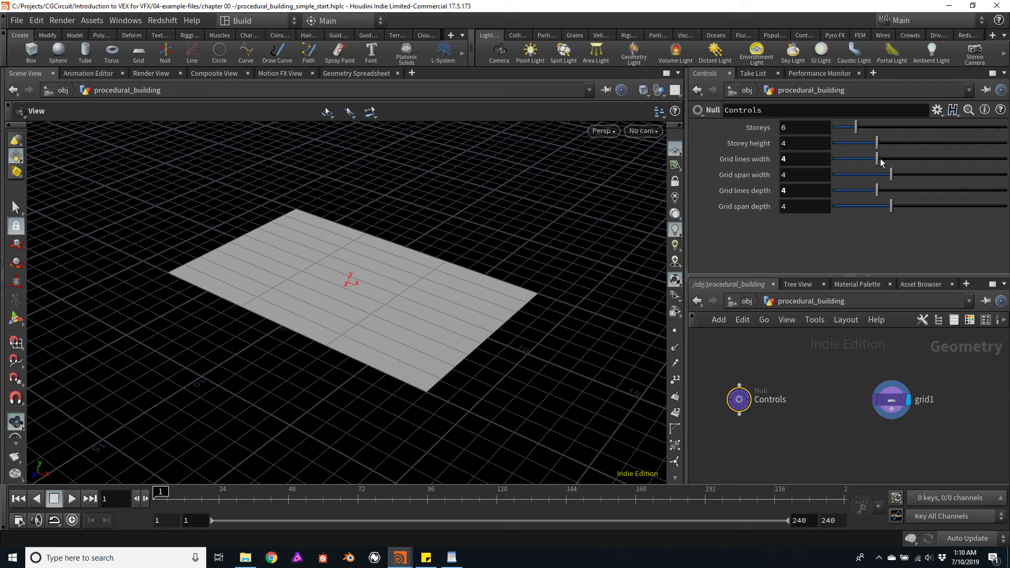
left_click_drag(878, 160, 893, 183)
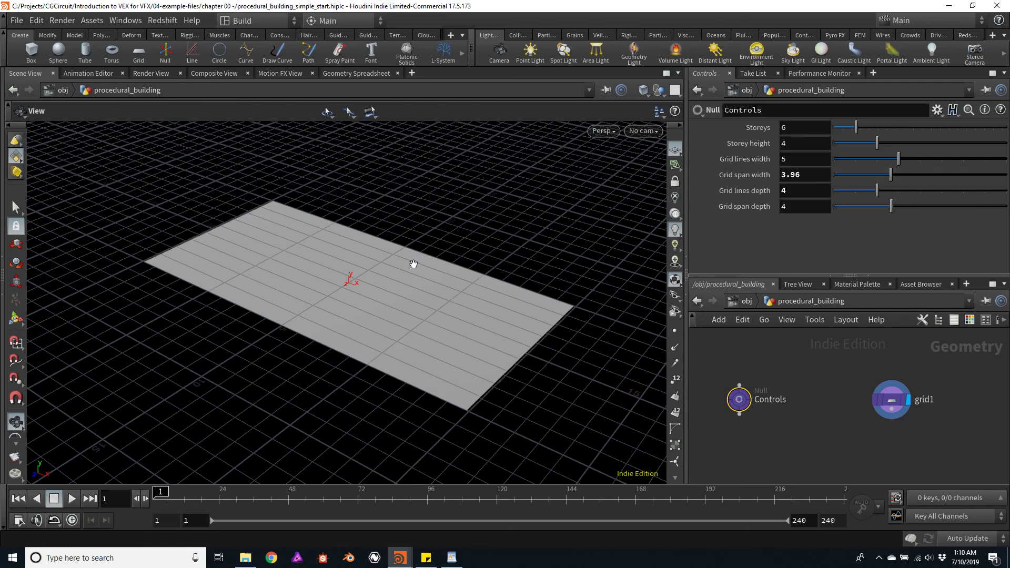
left_click_drag(415, 248, 483, 273)
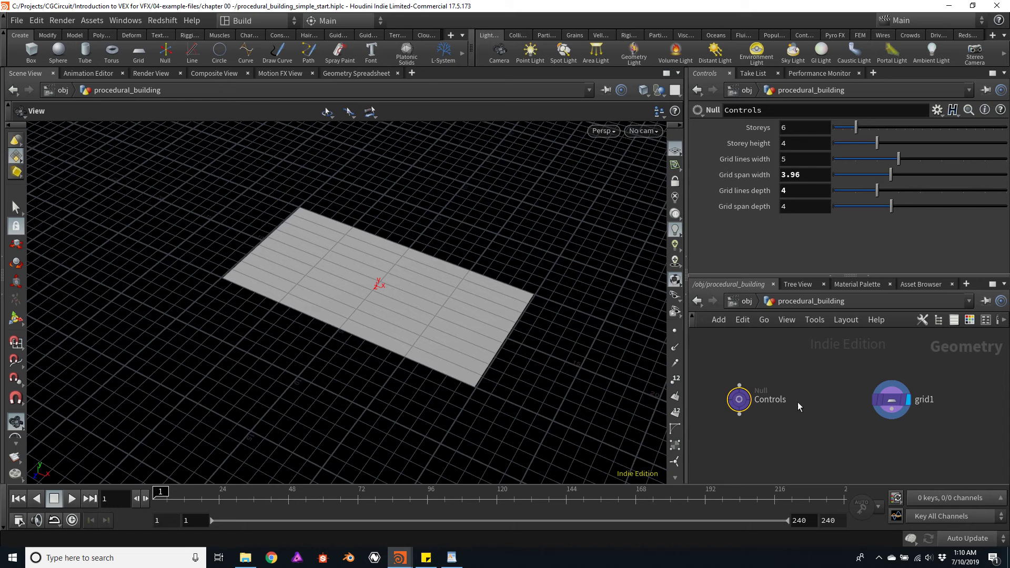
Step: Reference Controls' Grid lines depth in grid1's Rows, giving 4 rows
right_click(758, 193)
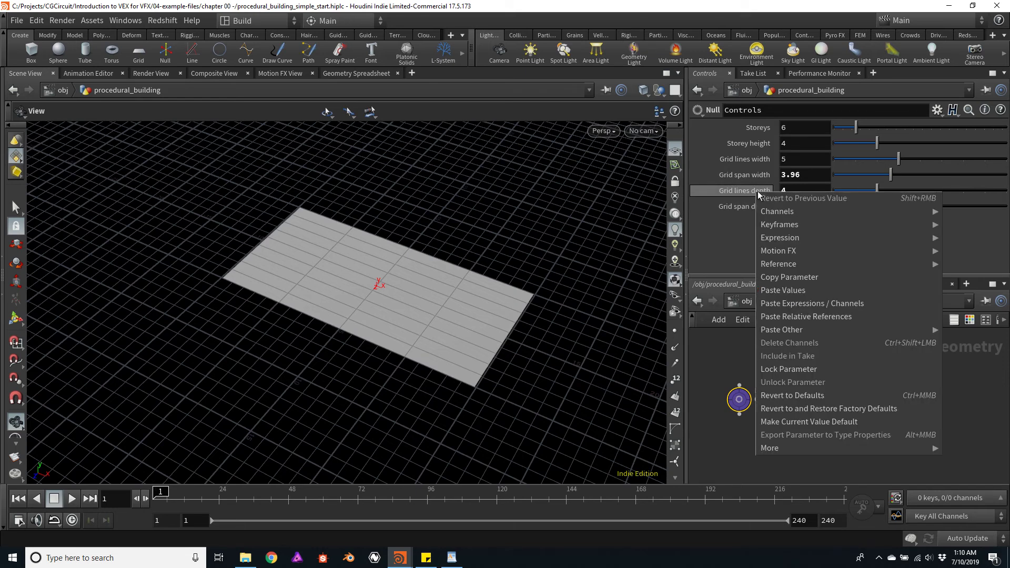
left_click(790, 277)
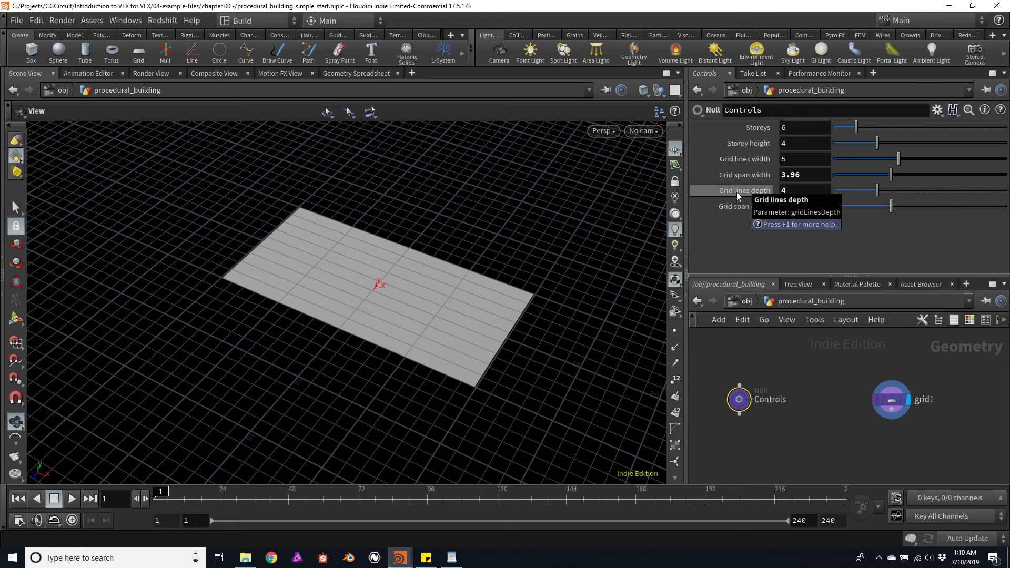
scroll(867, 410, "up", 3)
mouse_move(868, 409)
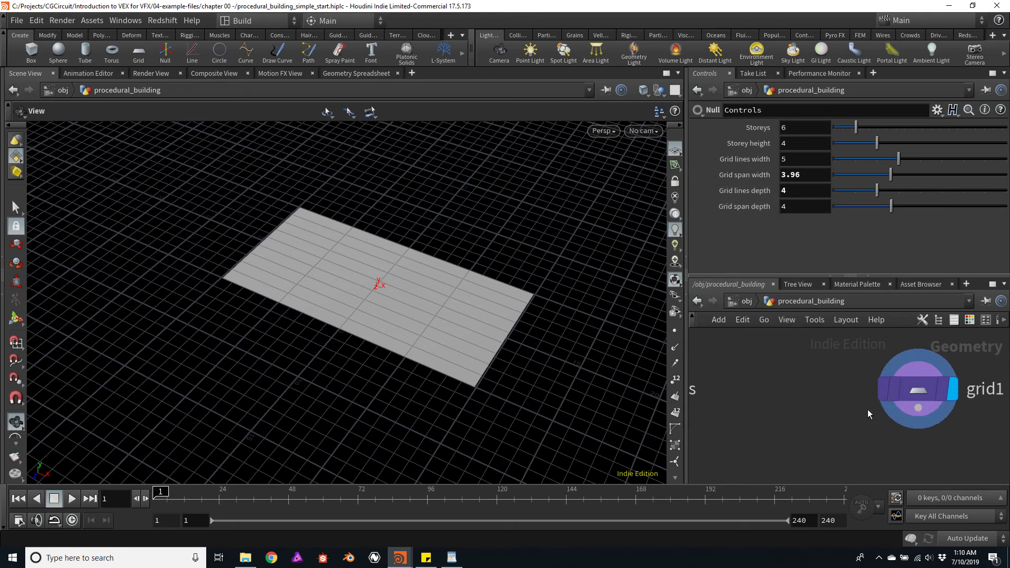
left_click(909, 392)
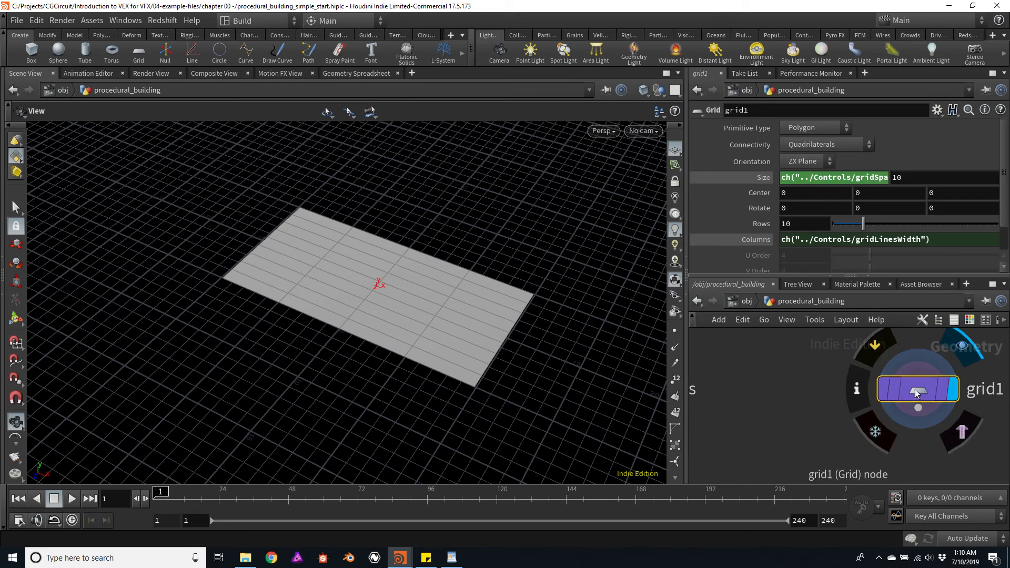
right_click(756, 226)
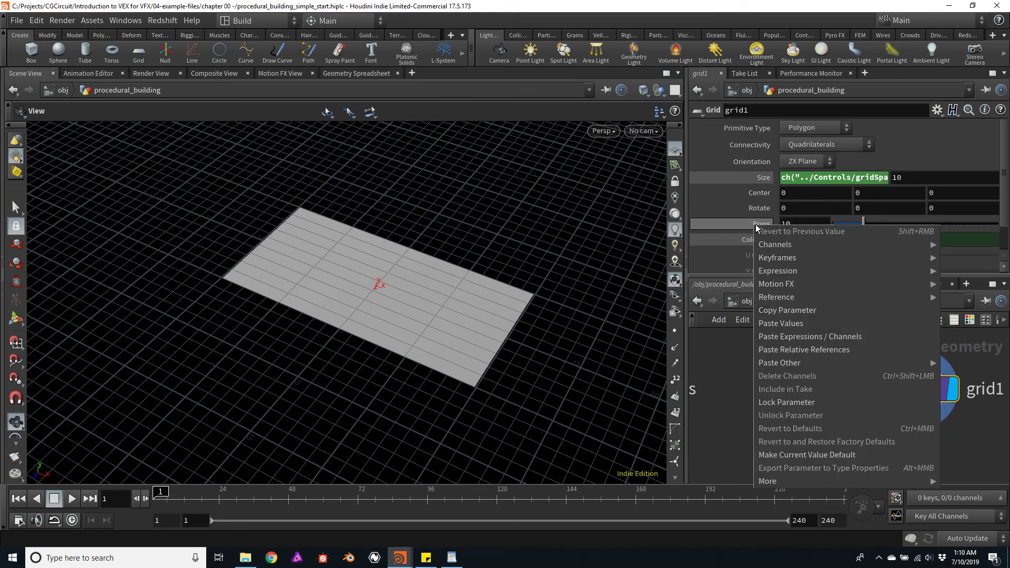
left_click(799, 352)
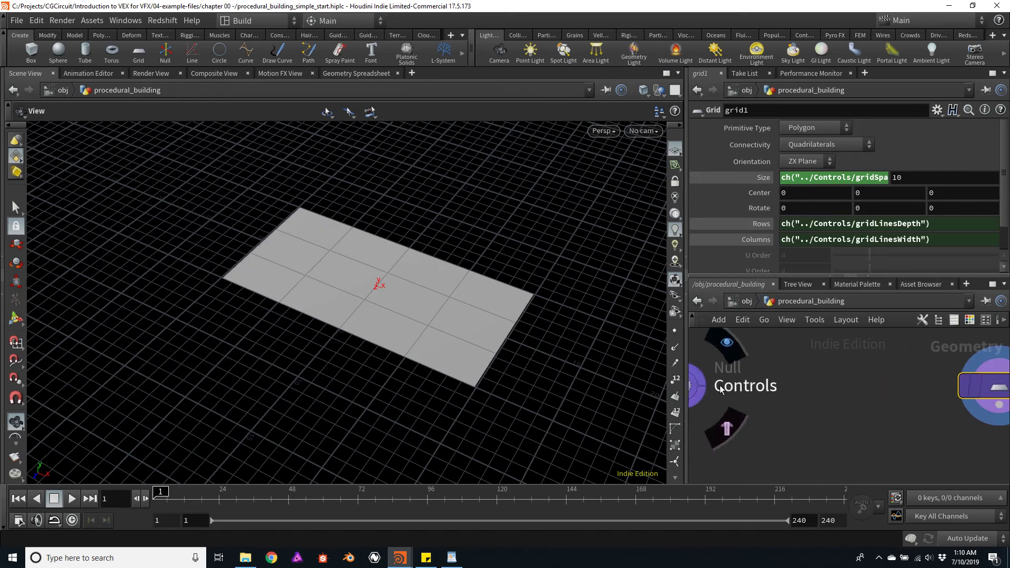
Step: Copy the Controls null's Grid span depth parameter
left_click(751, 402)
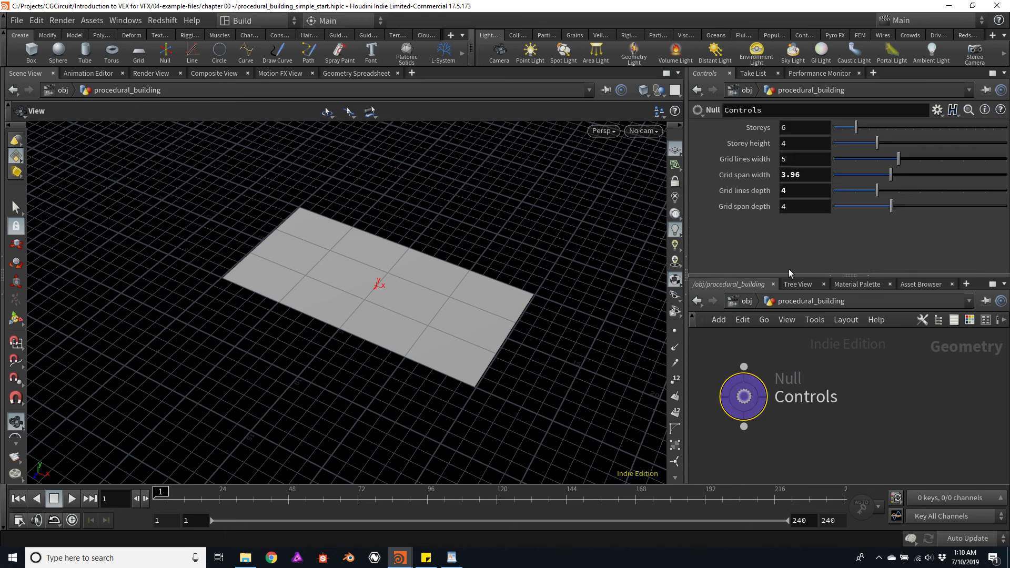
right_click(740, 207)
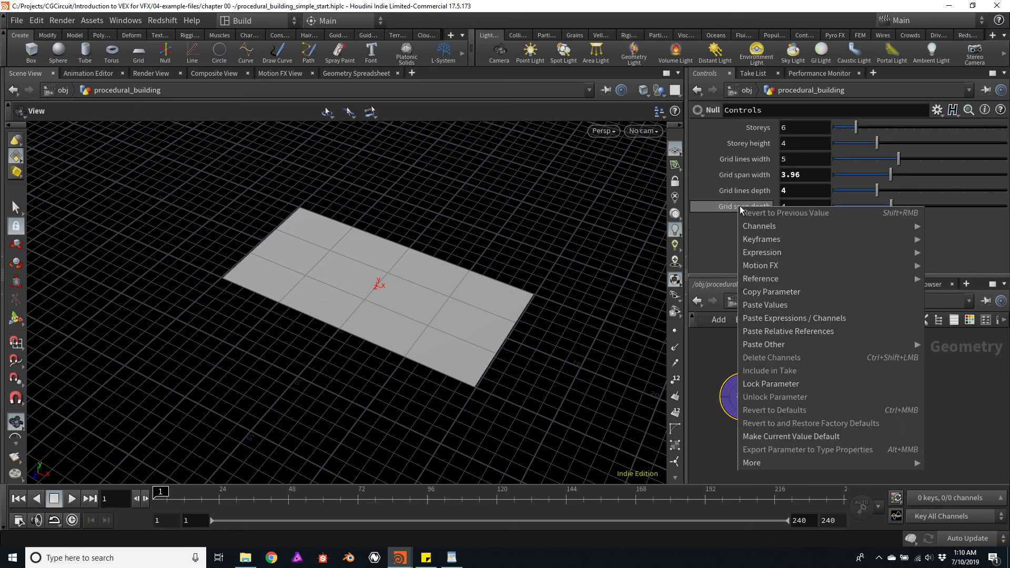
left_click(772, 292)
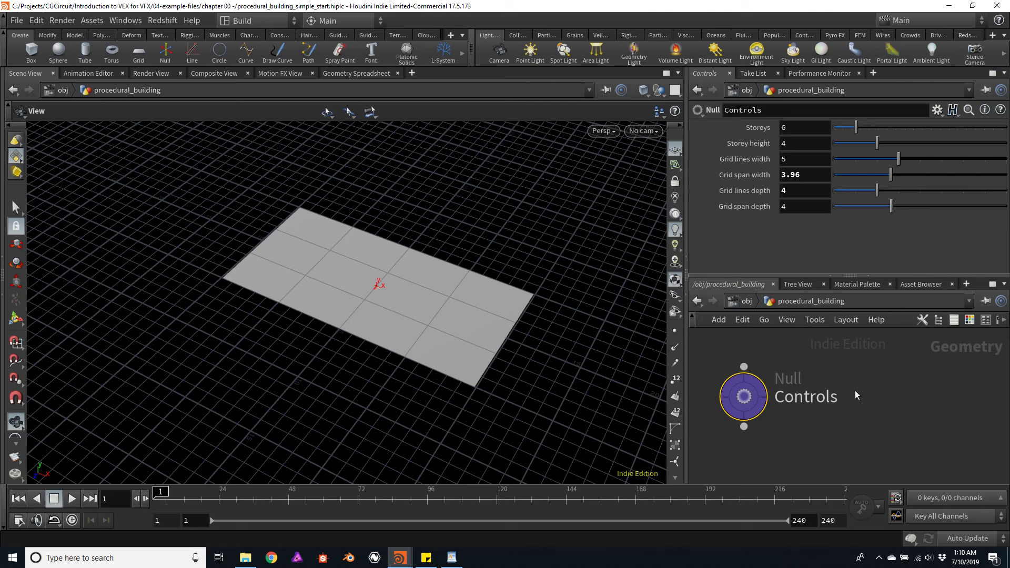
Step: Link grid1's Size Z to the Controls Grid span depth as a relative reference
left_click(849, 407)
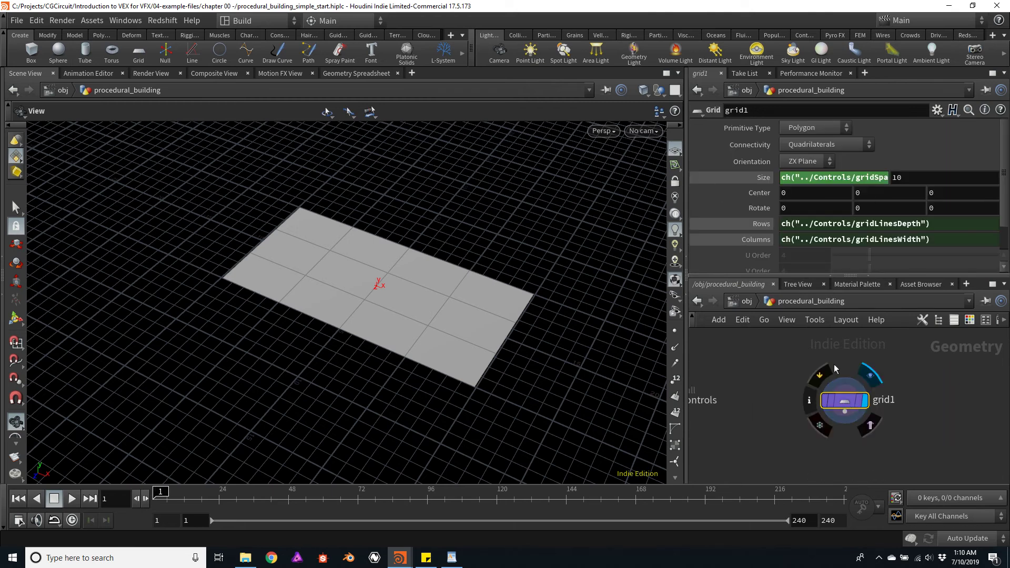
left_click(916, 178)
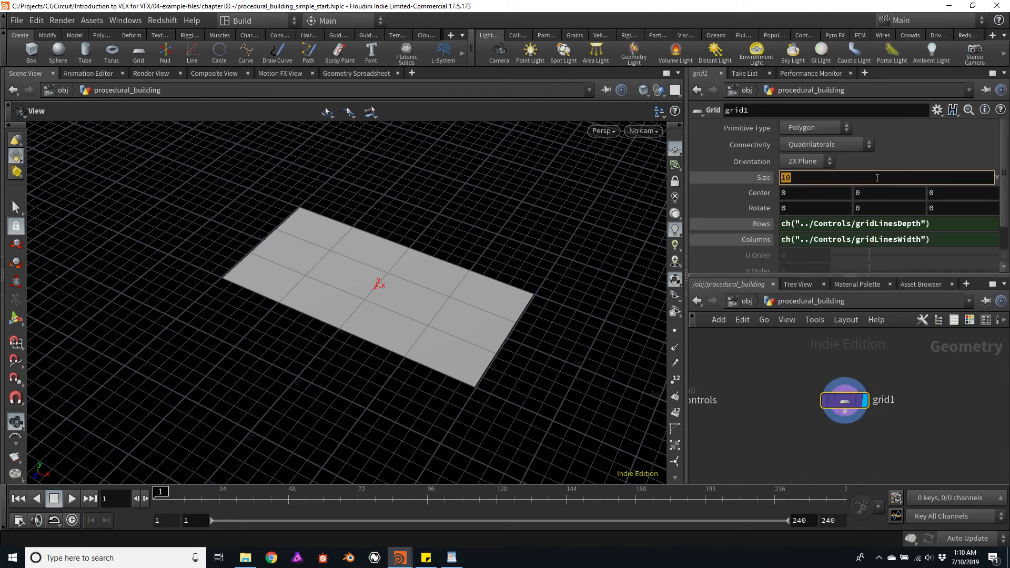
key("BackSpace")
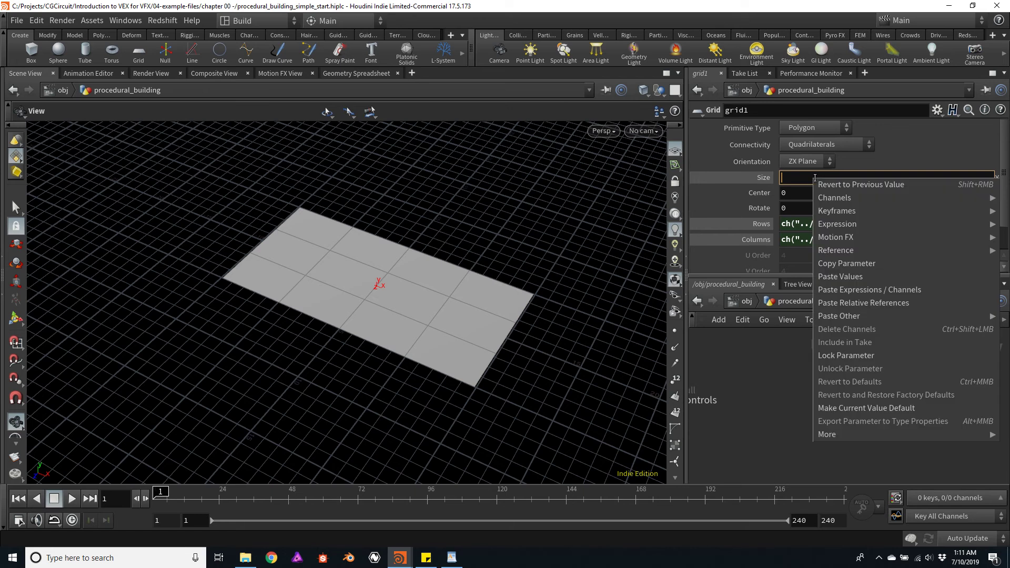
right_click(815, 178)
mouse_move(882, 316)
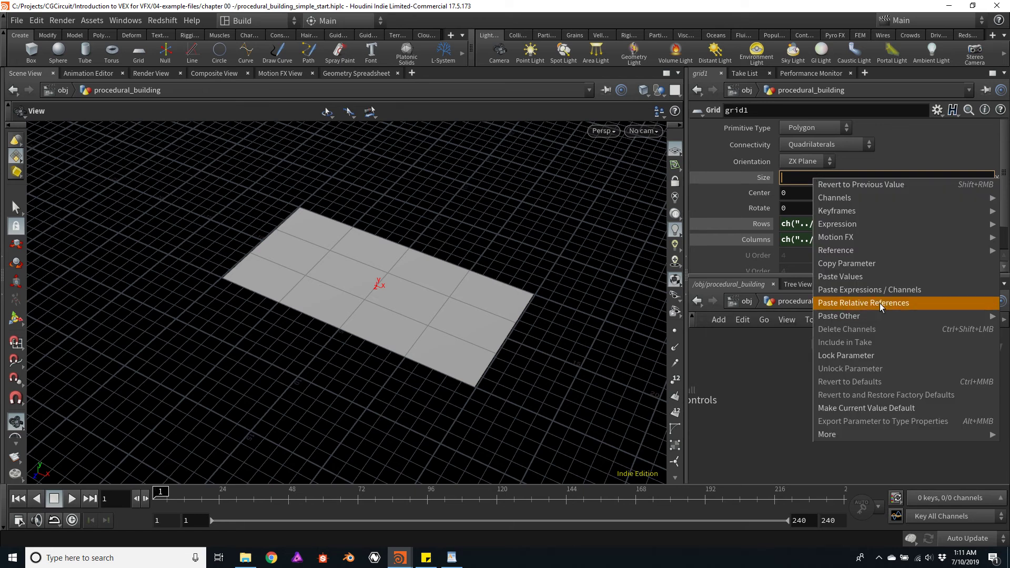
left_click(881, 303)
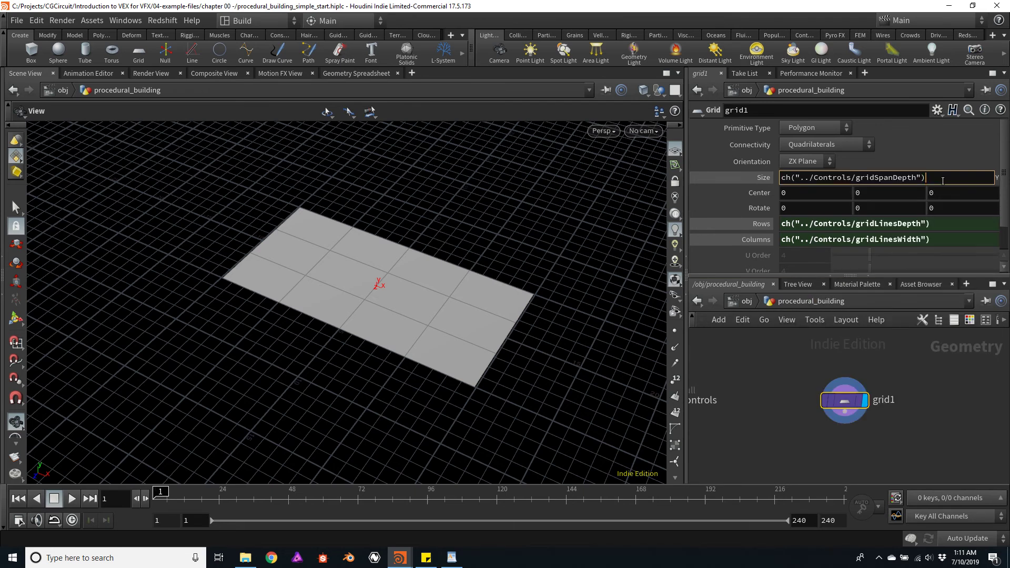
Step: Multiply Size Z by ch("../Controls/gridLinesDepth") and bring Controls into network view
type("*")
left_click_drag(950, 240, 758, 238)
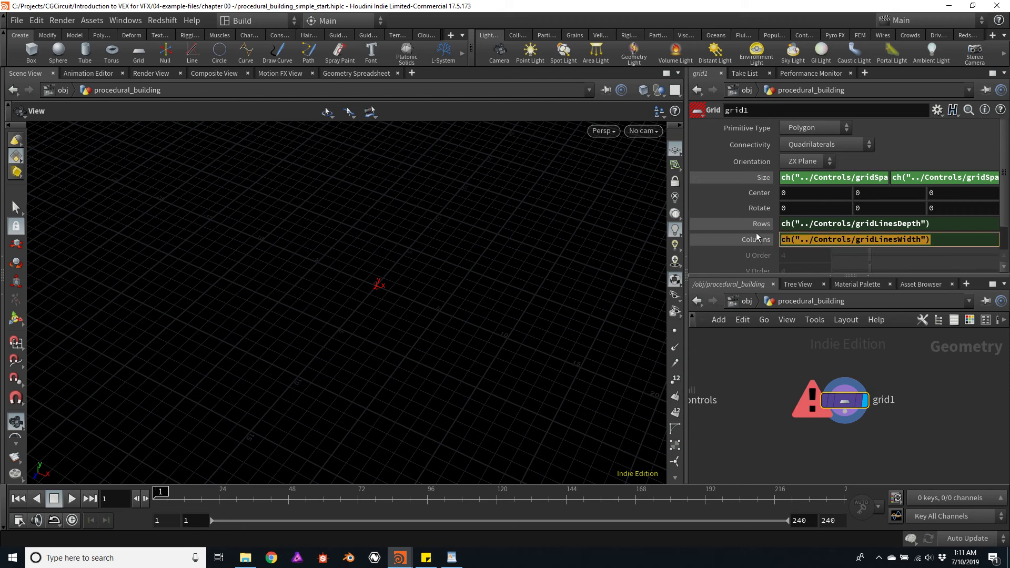
left_click(943, 222)
double_click(942, 222)
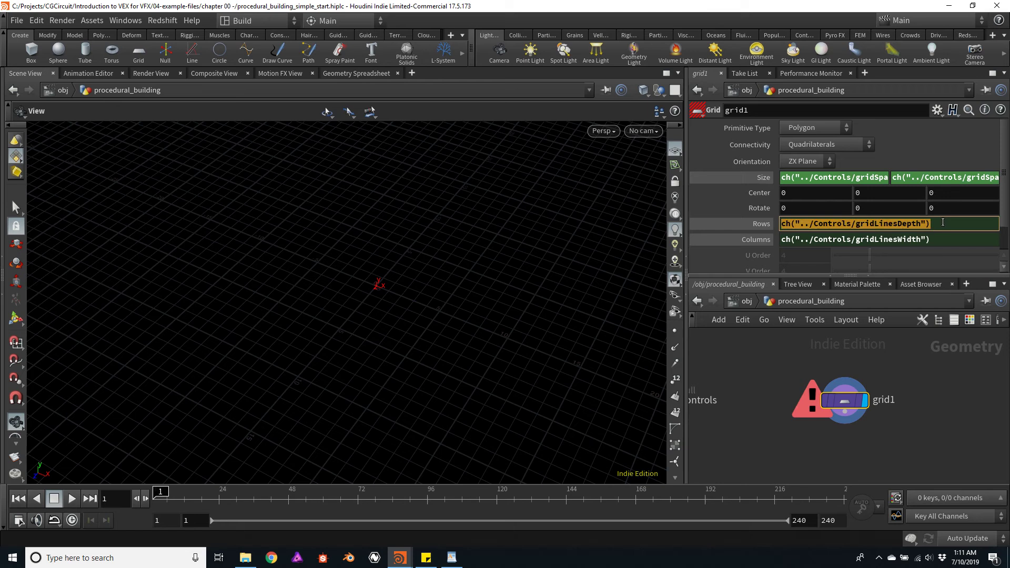
left_click(963, 178)
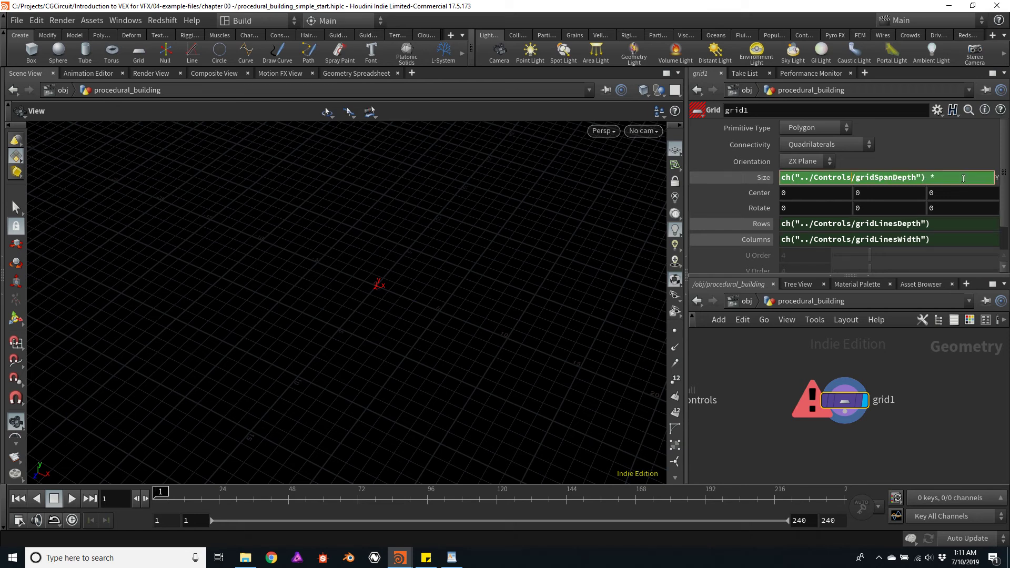
key("ctrl+v")
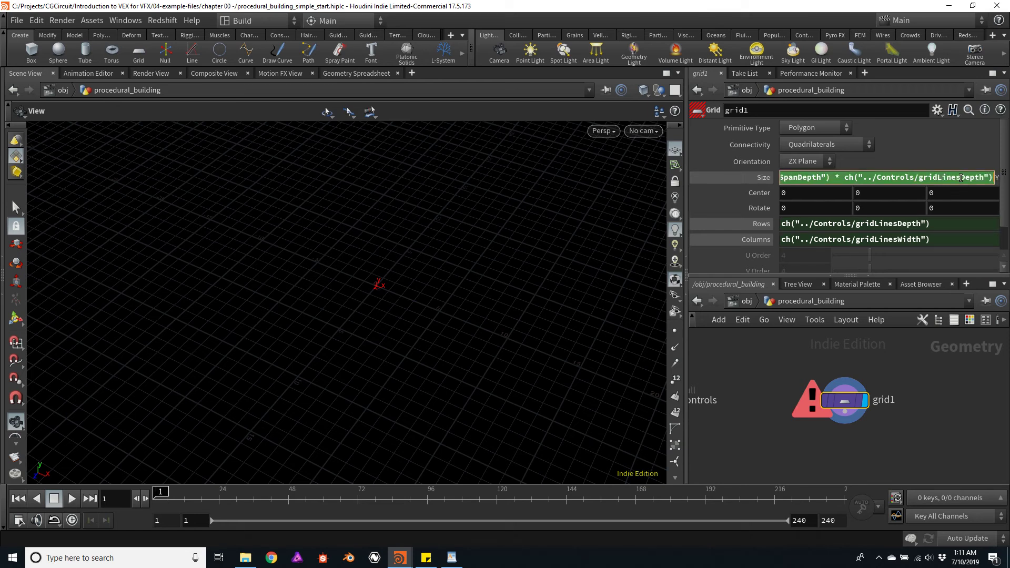
key("Return")
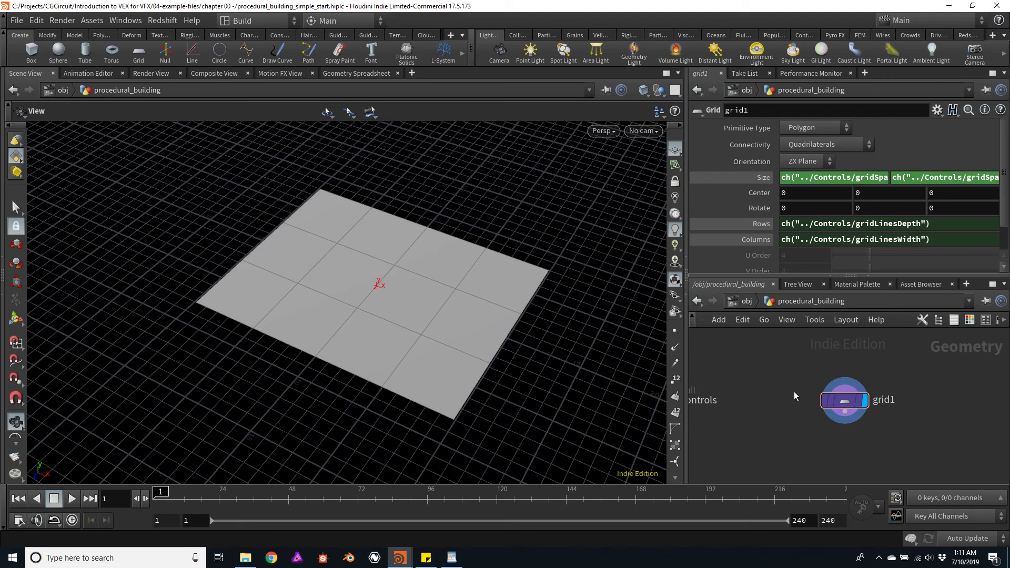
scroll(794, 391, "down", 1)
middle_click_drag(756, 380, 821, 386)
Step: Try different Grid span depth values on Controls while watching the grid deepen
scroll(778, 392, "up", 2)
left_click(778, 392)
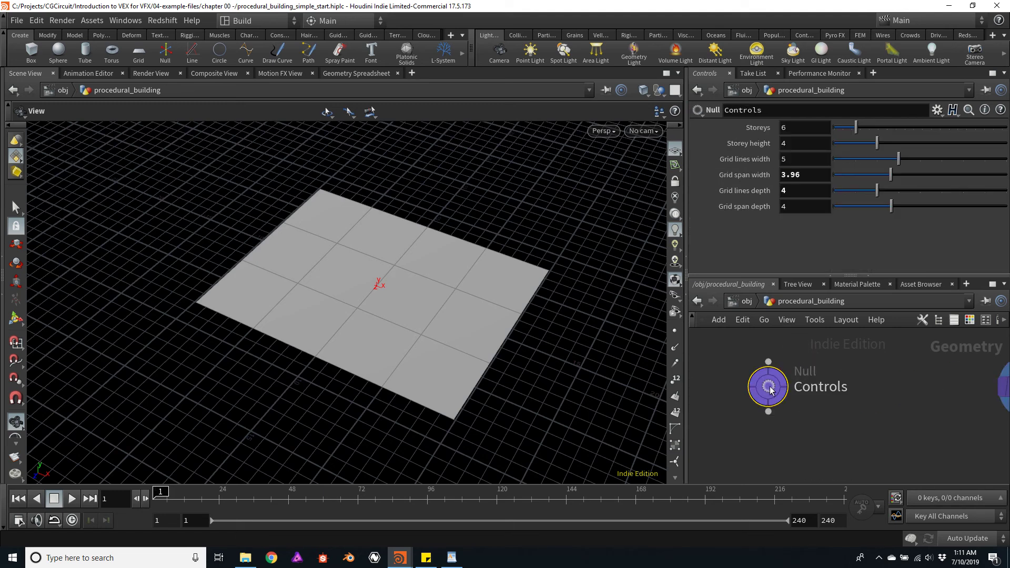
left_click_drag(894, 206, 888, 231)
left_click_drag(579, 226, 865, 235, "alt")
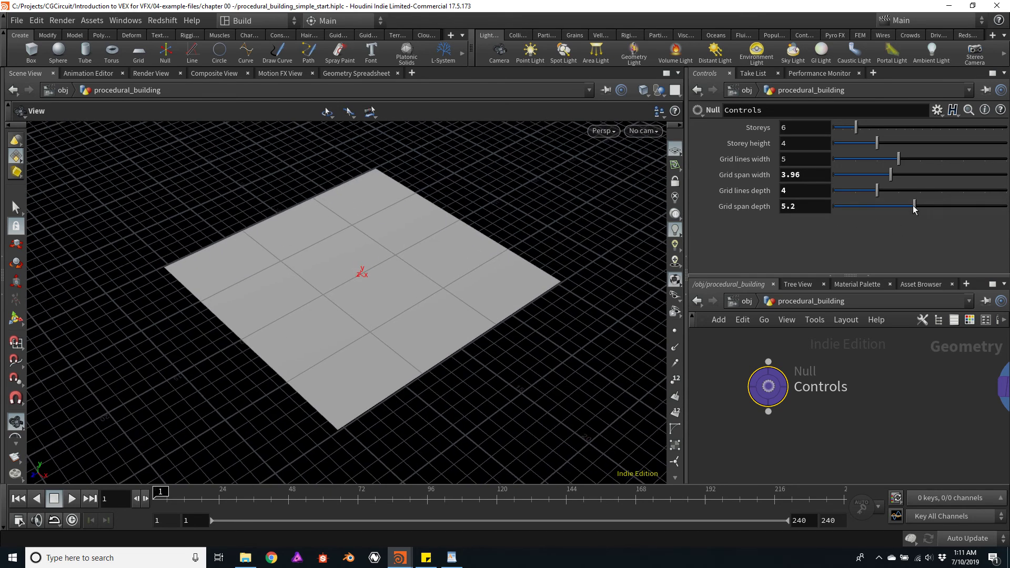
mouse_move(913, 209)
left_mouse_down()
mouse_move(942, 213)
mouse_move(880, 218)
mouse_move(900, 220)
mouse_move(905, 193)
mouse_move(921, 195)
mouse_move(879, 194)
mouse_move(922, 193)
mouse_move(904, 192)
left_mouse_up()
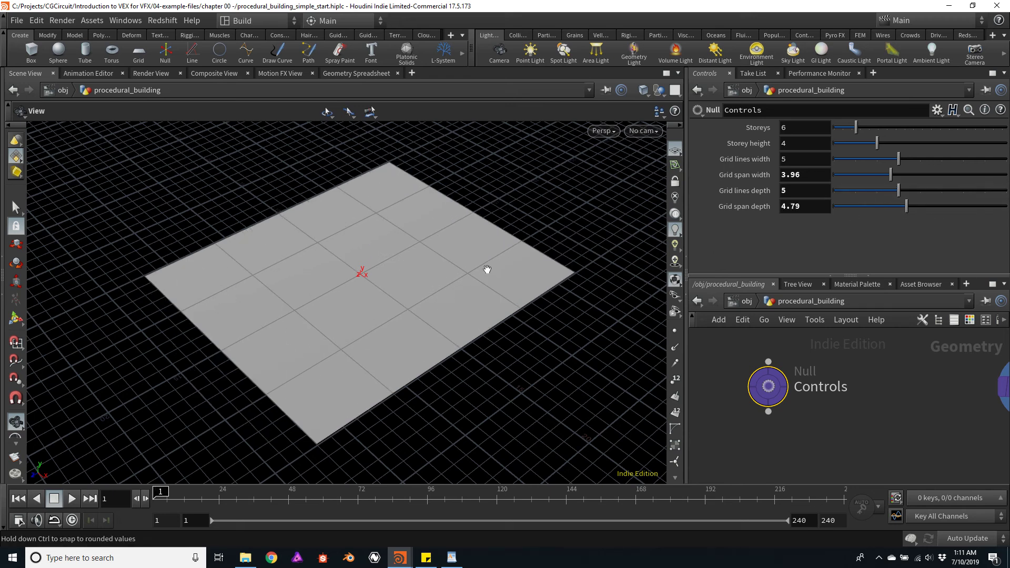
scroll(488, 269, "down", 3)
left_click_drag(482, 269, 561, 278)
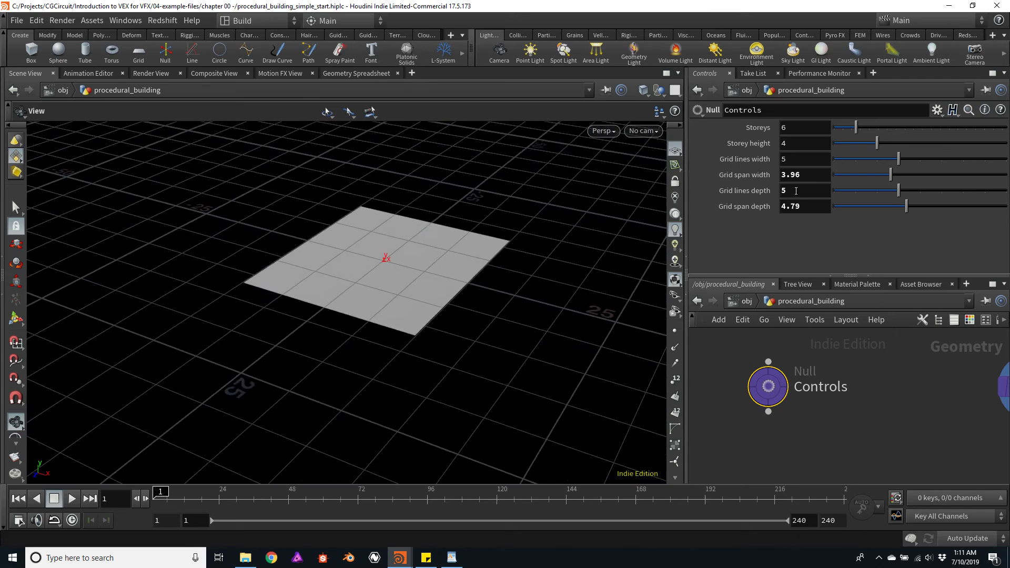
Step: Set Controls Grid span depth to 5 and Grid lines depth to 10
left_click(809, 208)
type("5")
left_click(798, 191)
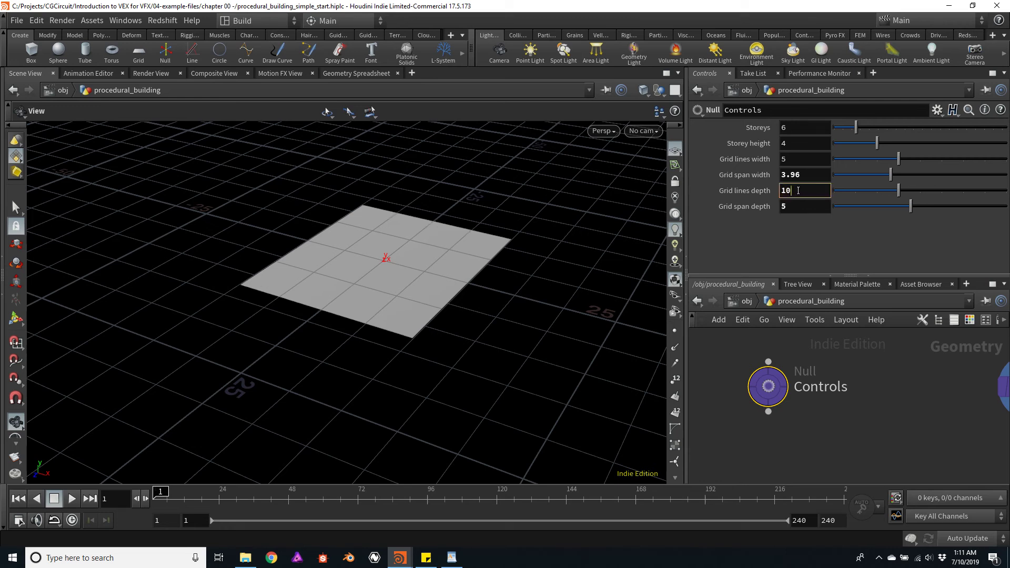
key("Return")
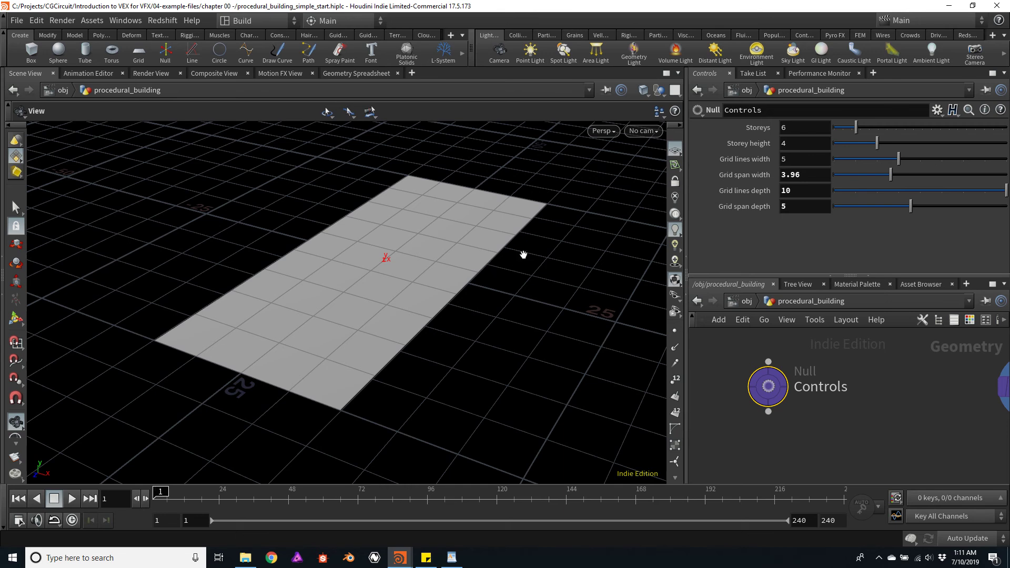
left_click_drag(523, 254, 540, 275, "alt")
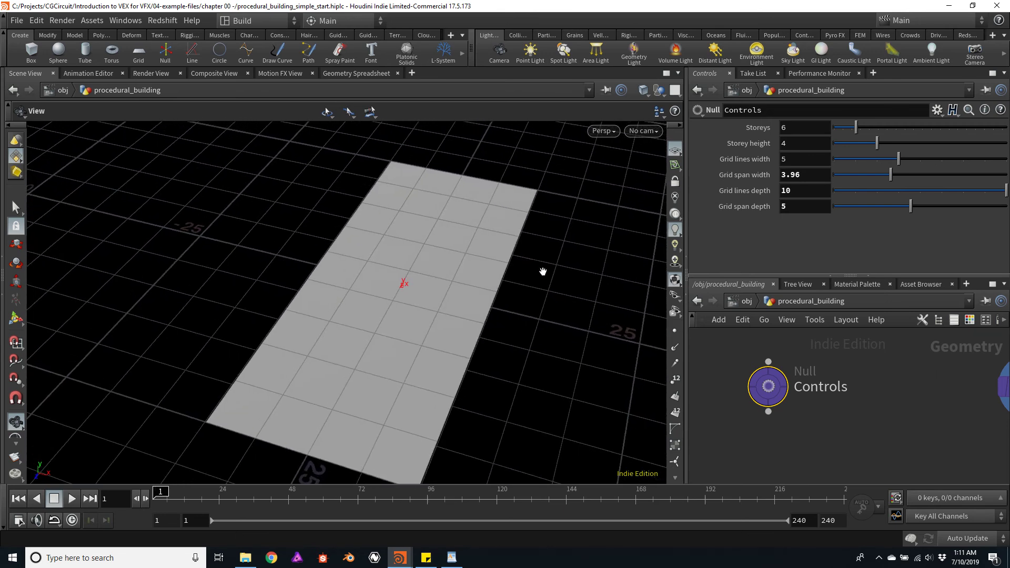
Step: View the grid as centred wireframe from the top and frame all network nodes
key("w")
key("space+2")
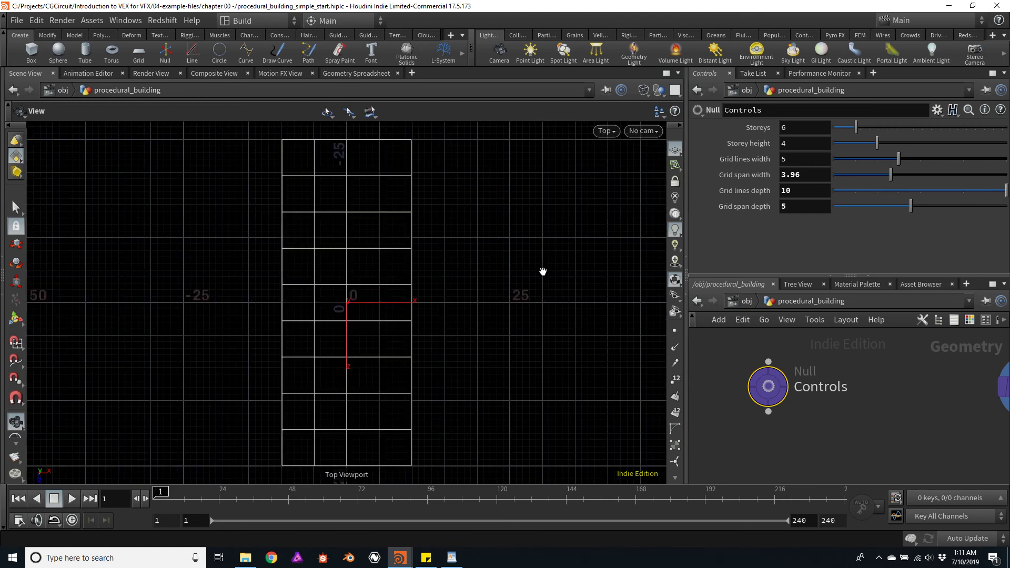
scroll(447, 268, "down", 2)
middle_click_drag(463, 211, 514, 218)
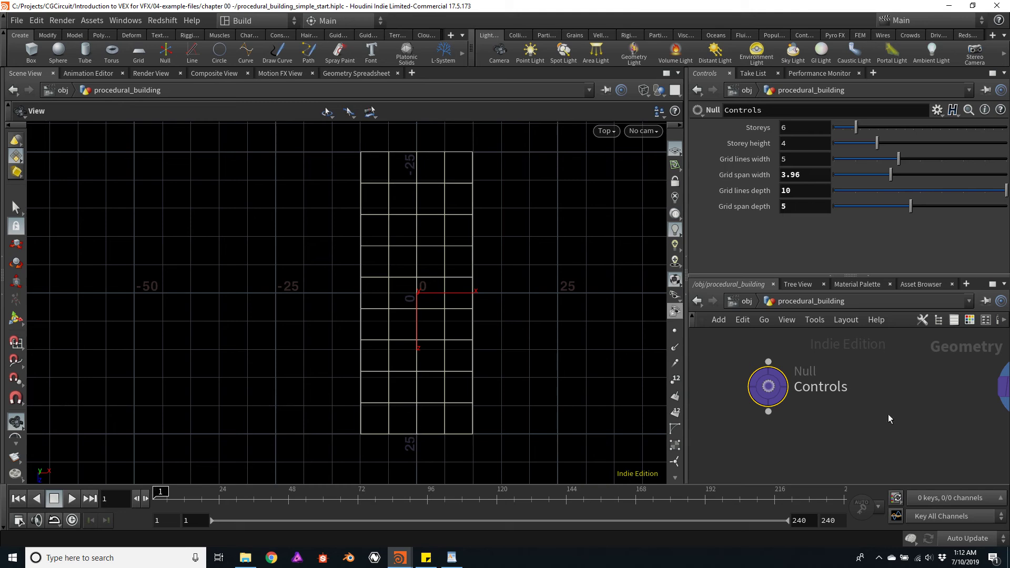
key("h")
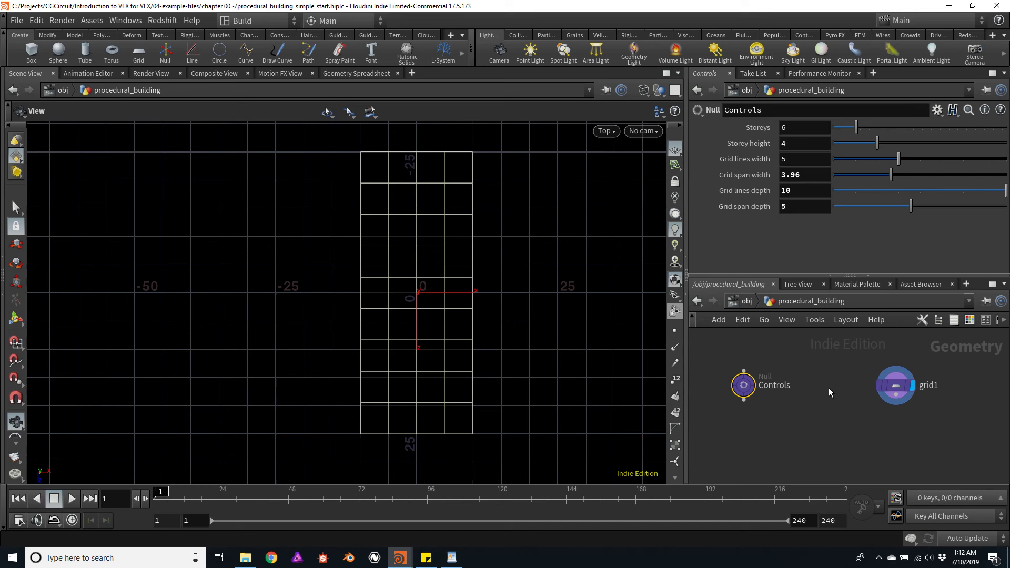
mouse_move(893, 386)
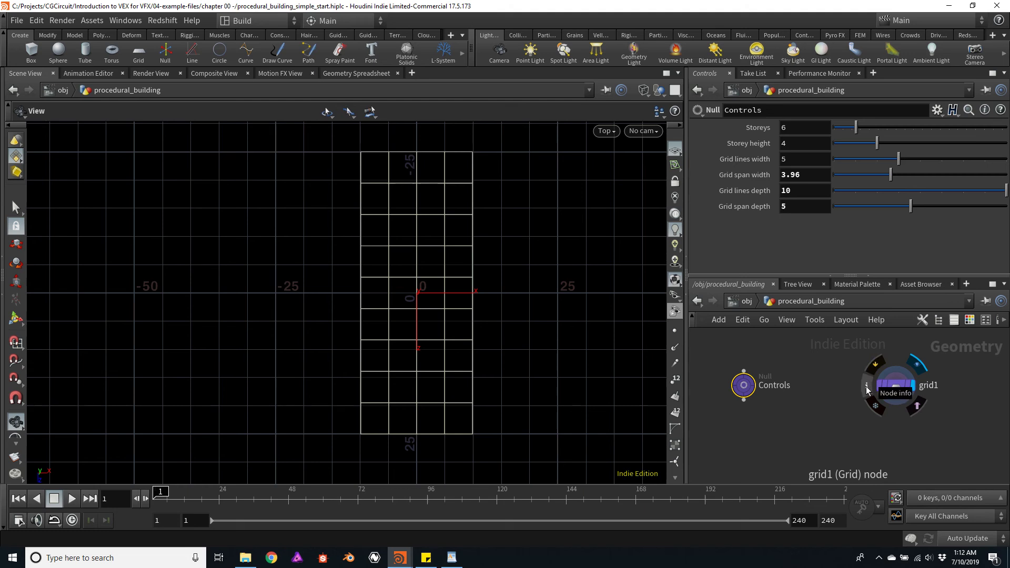
left_click(867, 385)
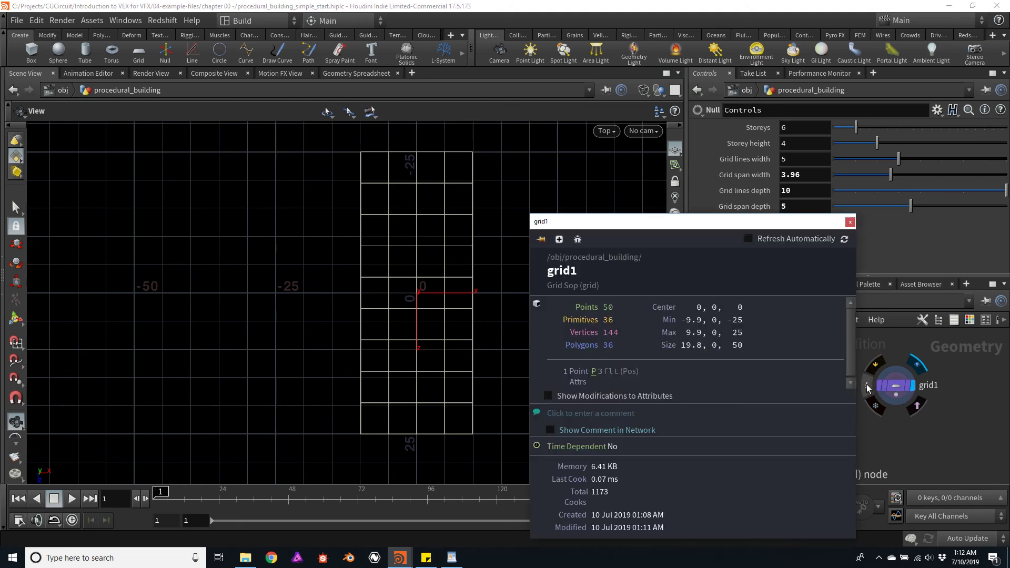
left_click_drag(719, 227, 686, 132)
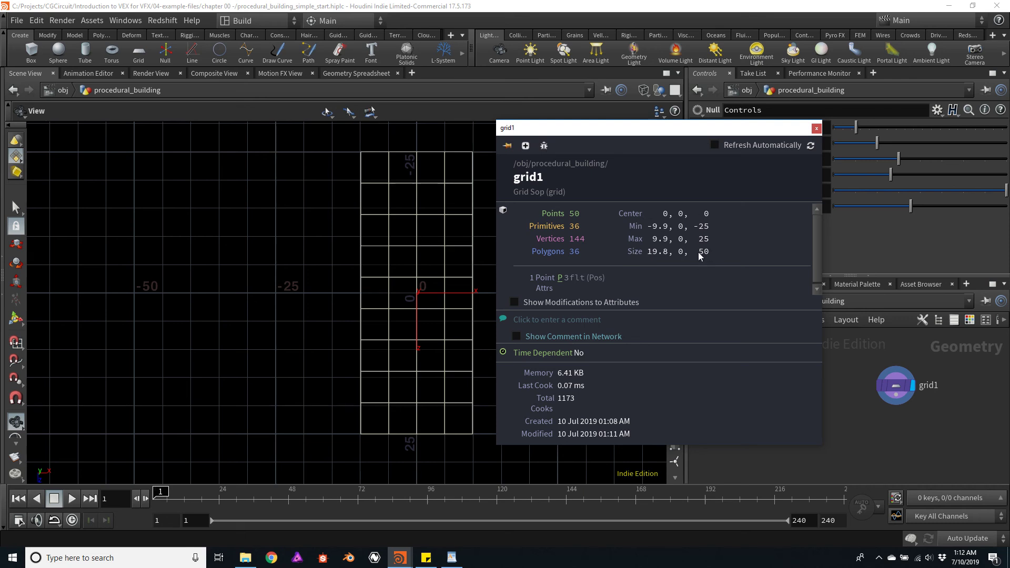
left_click(816, 128)
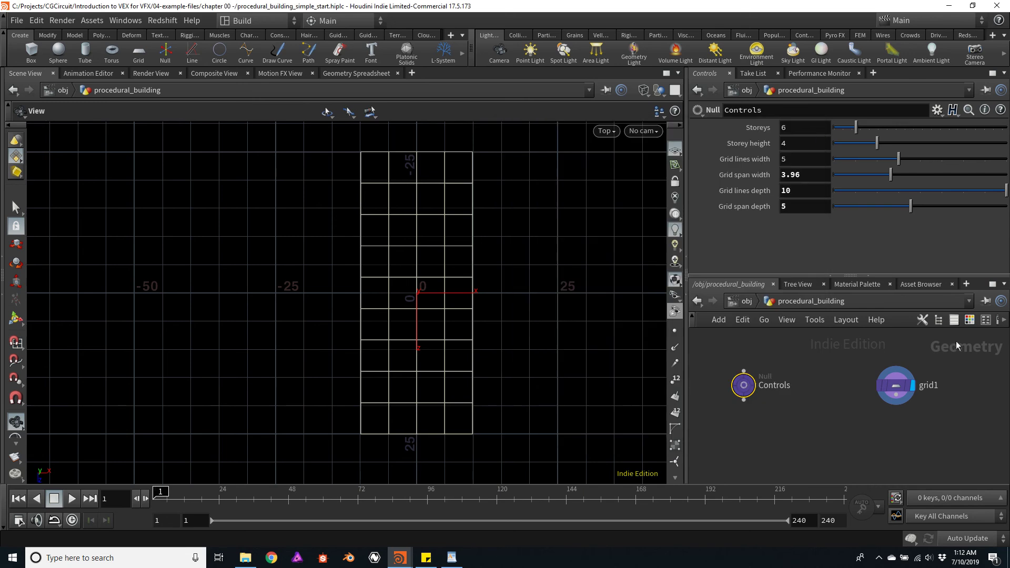
middle_click(896, 388)
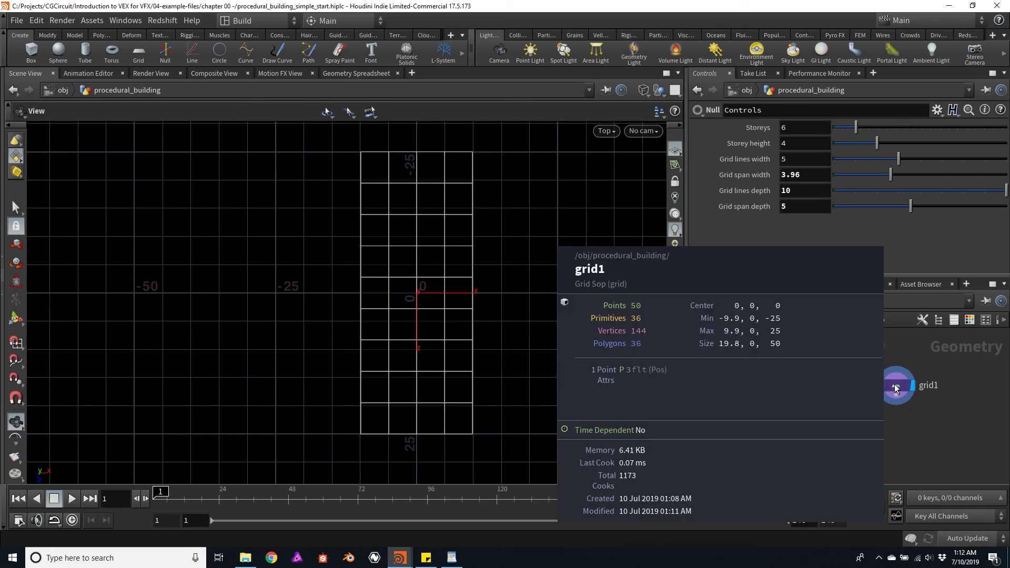
middle_click(896, 389)
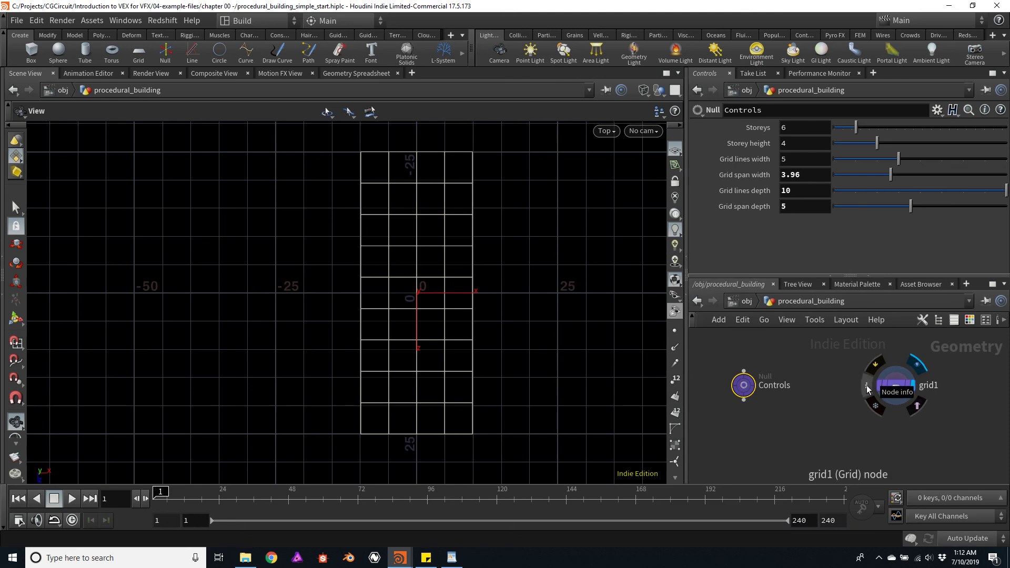
left_click(867, 389)
left_click_drag(715, 221, 294, 117)
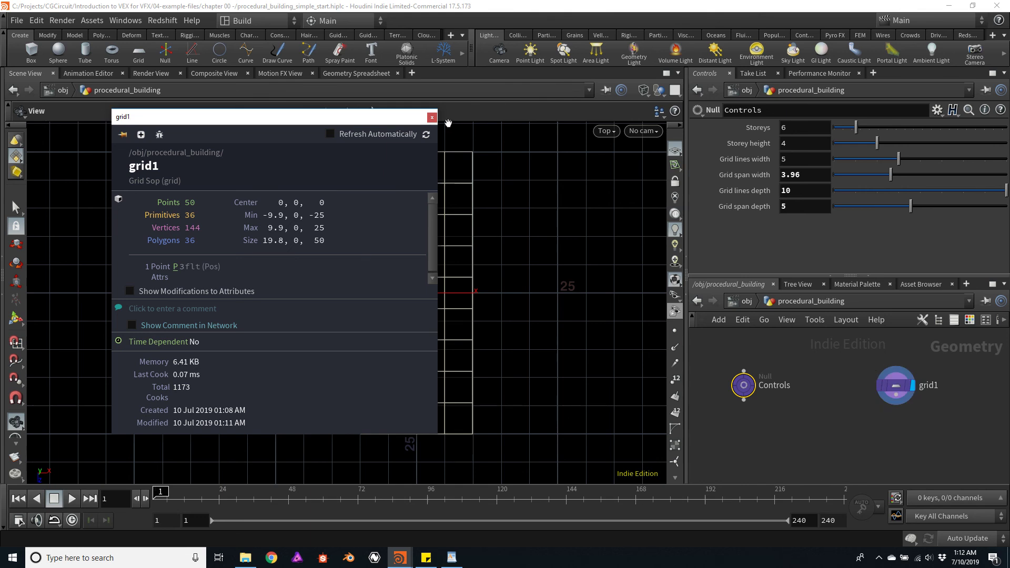
left_click(433, 119)
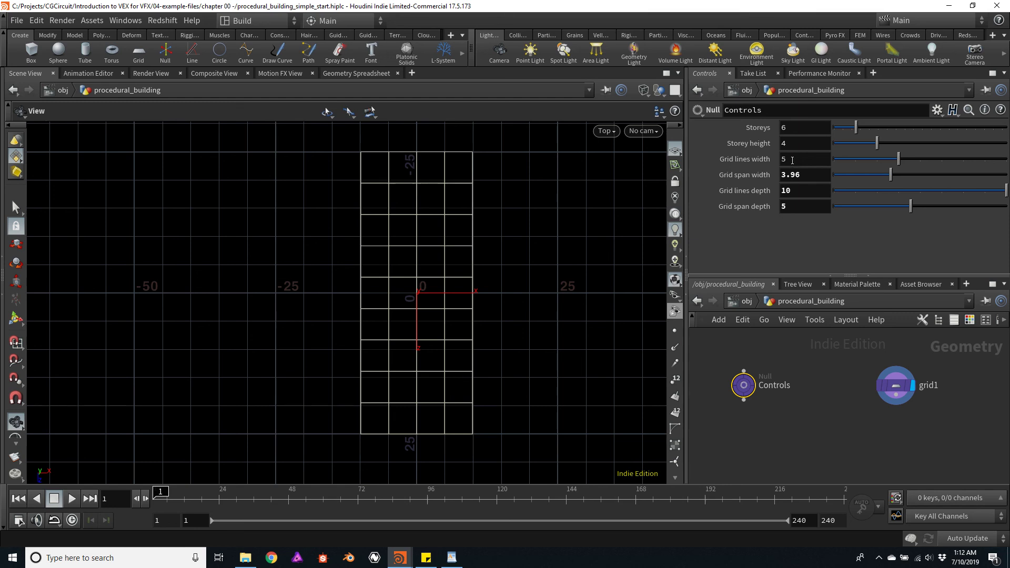
Step: On the Controls null, set Grid lines width to 10 and Grid span width to 4
left_click(803, 159)
type("10")
key("Return")
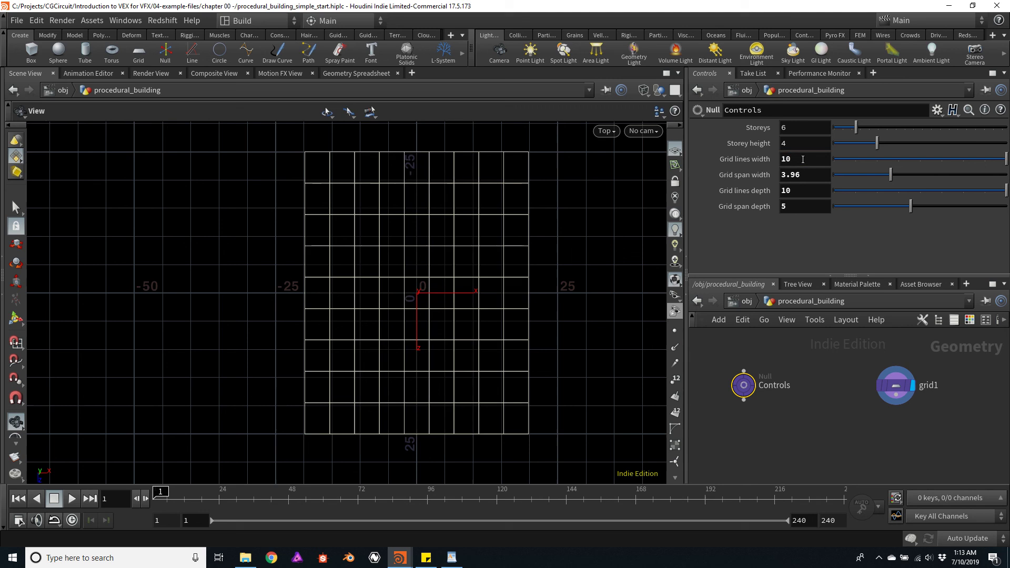
left_click(812, 177)
type("4")
key("Return")
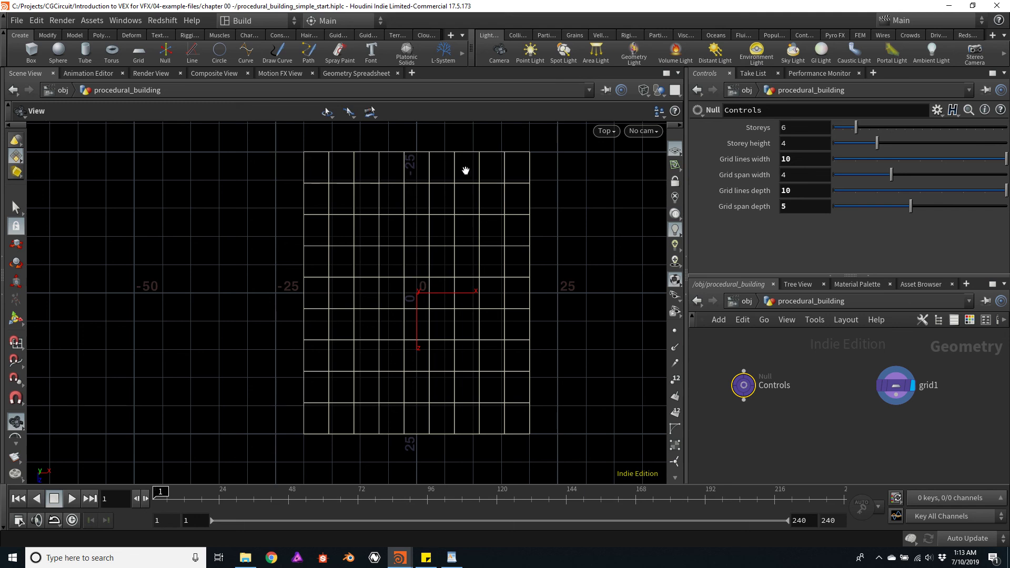
Step: Check grid1's Node Info to confirm the 40 × 50 size and point count
mouse_move(899, 389)
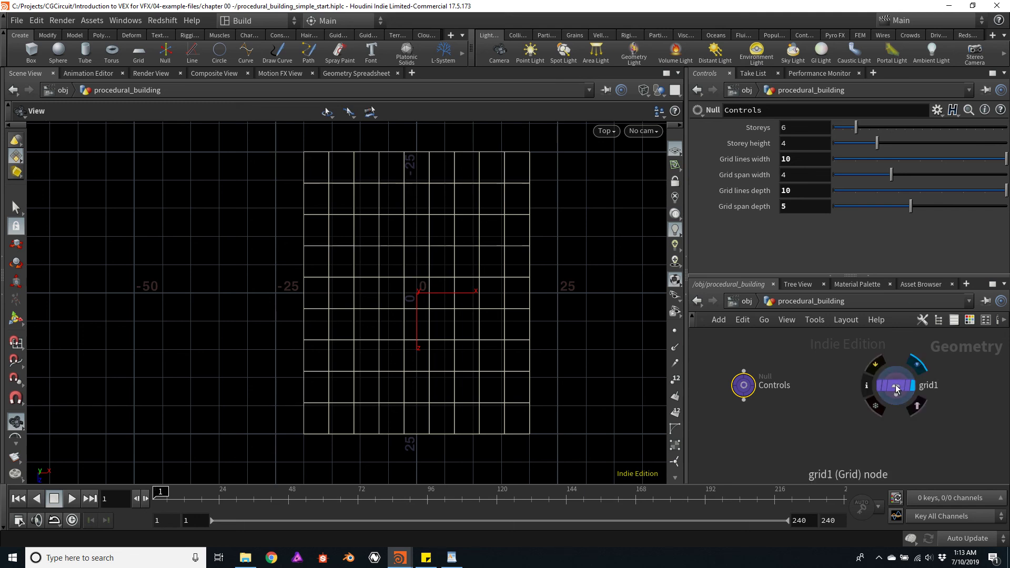
left_click(867, 384)
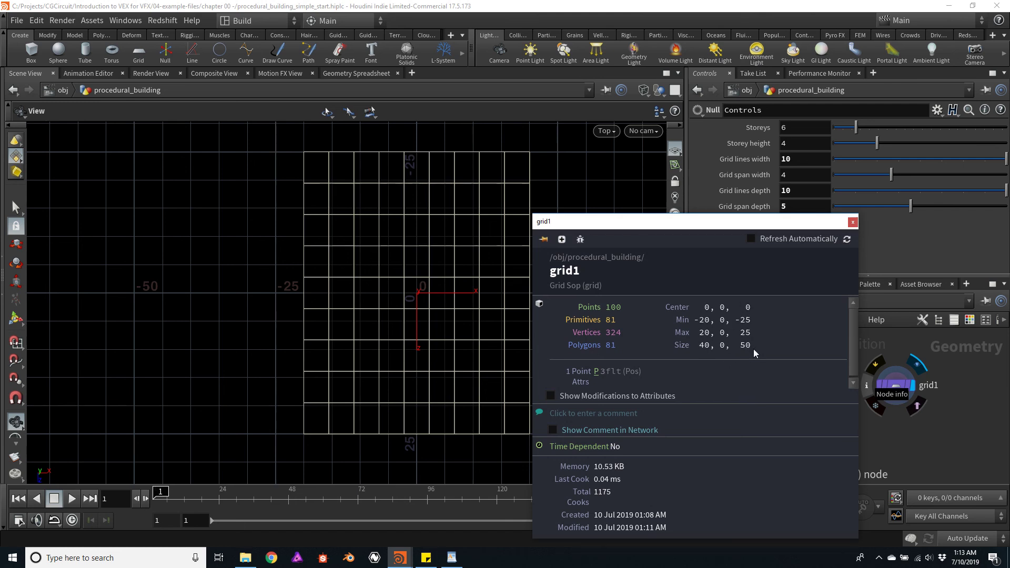
left_click(853, 221)
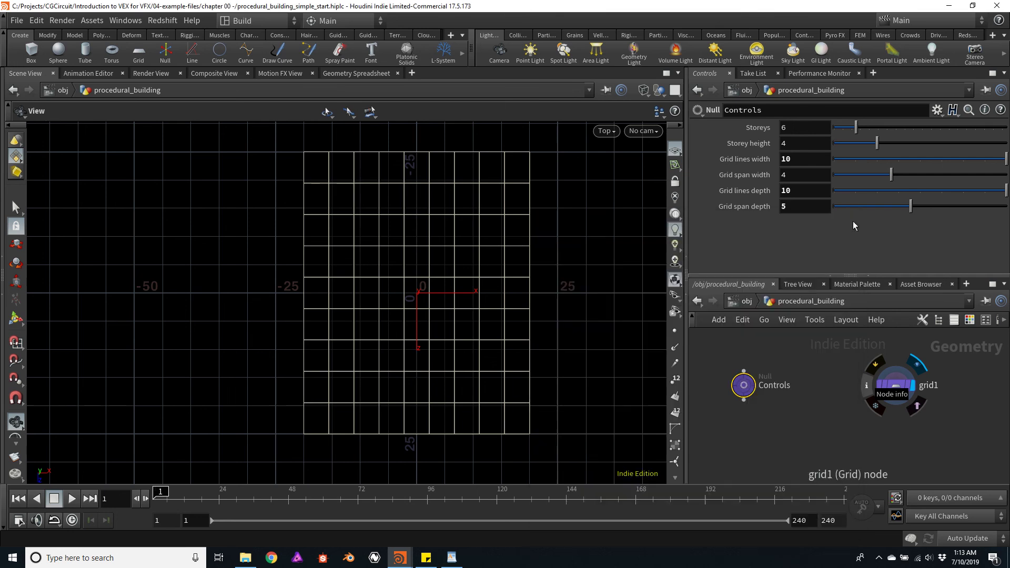
Step: Return to the perspective view, zoom out and orbit to a higher angle on the 40 × 50 grid
key("space+1")
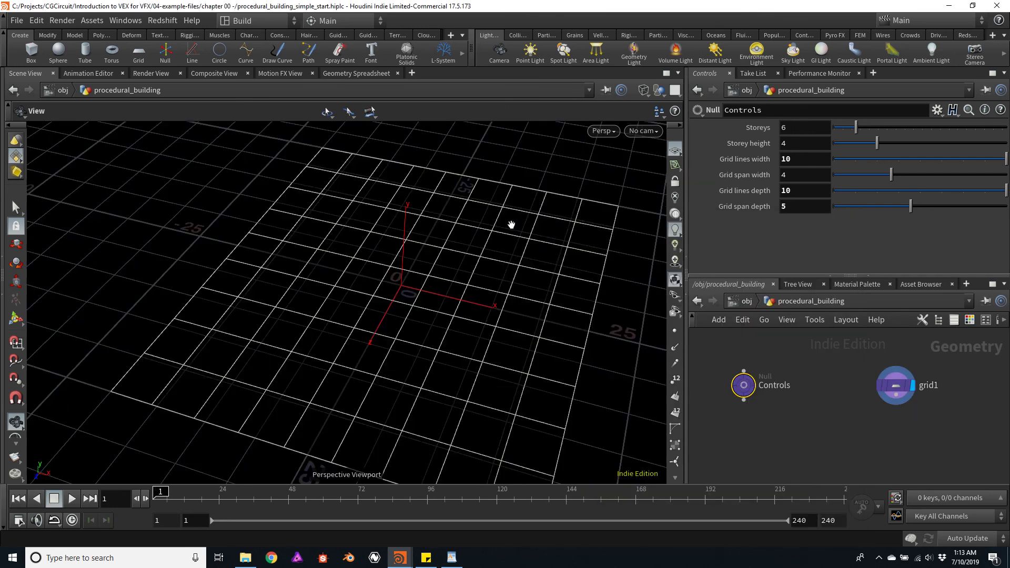
scroll(440, 242, "down", 6)
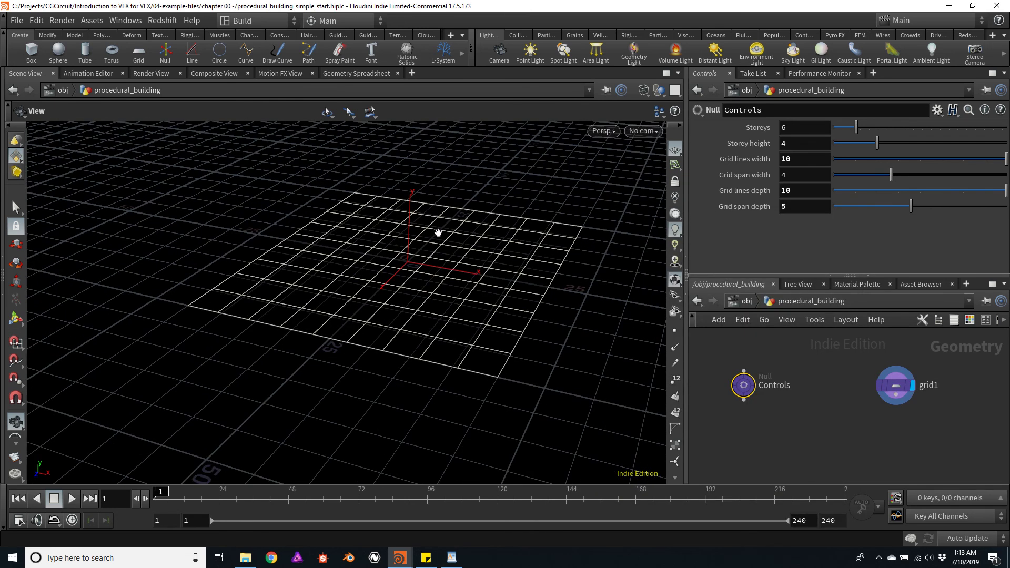
left_click_drag(439, 232, 441, 243)
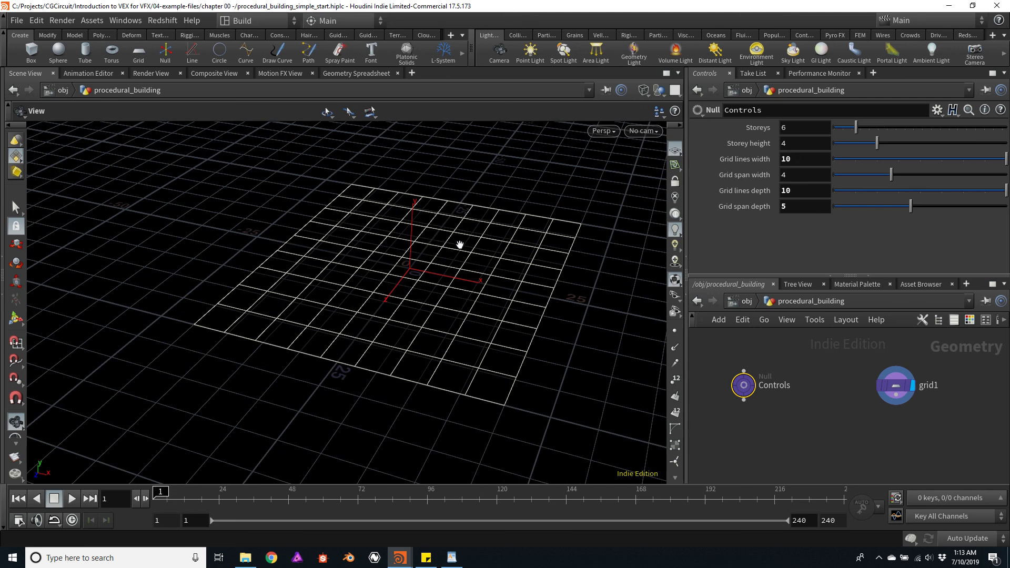